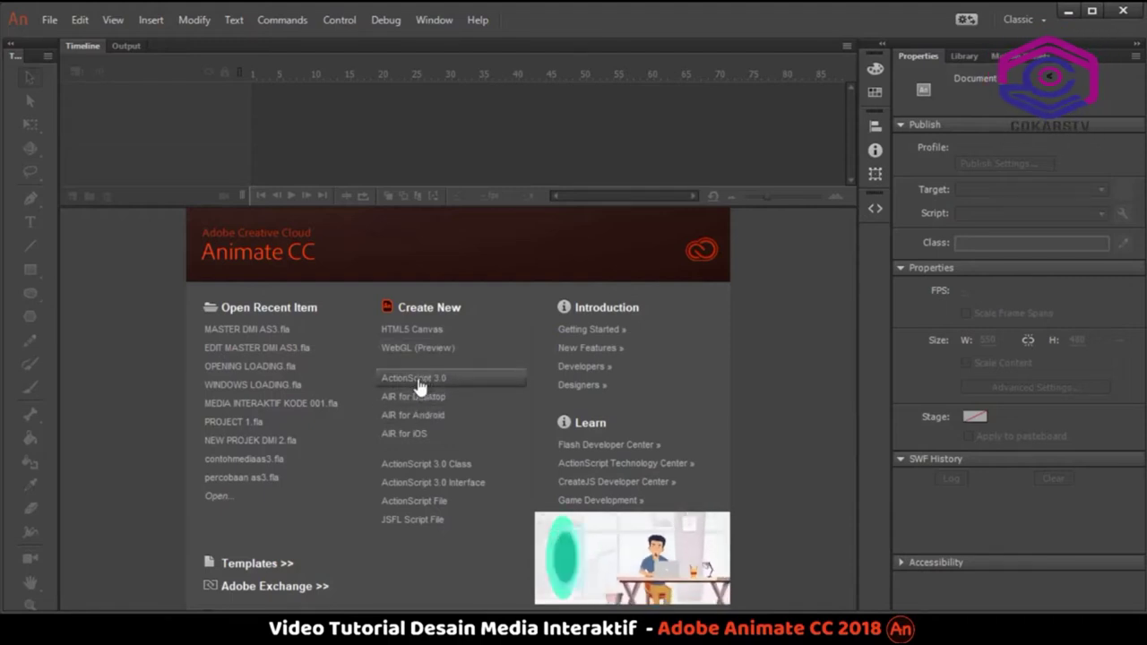
Create a new ActionScript 3.0 document
click(418, 380)
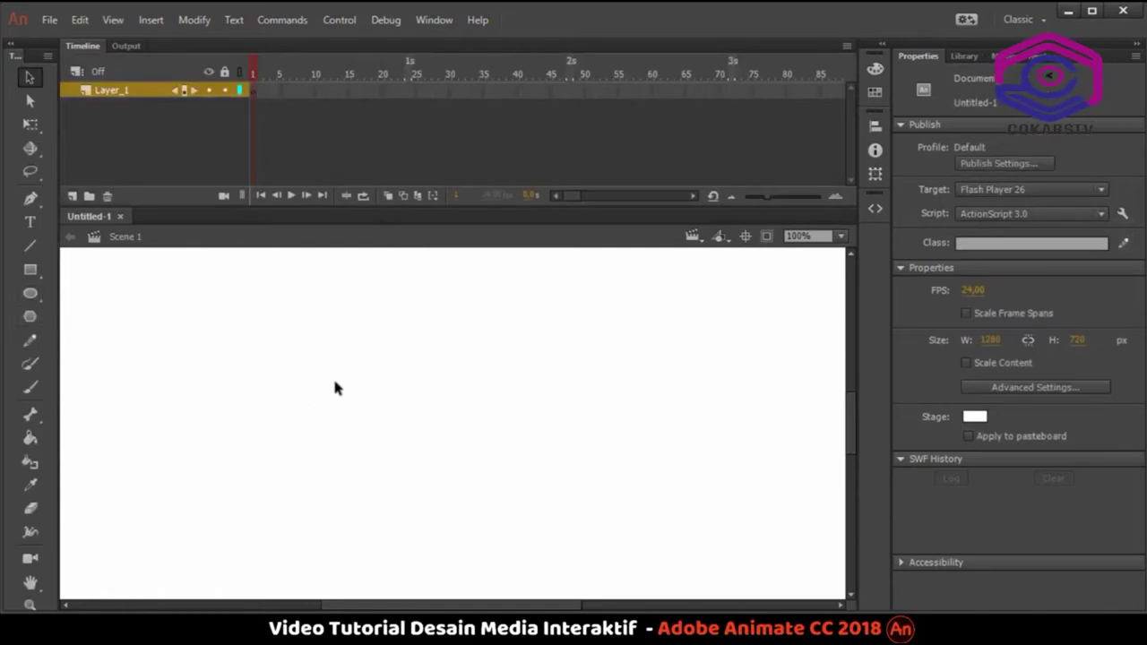
click(29, 605)
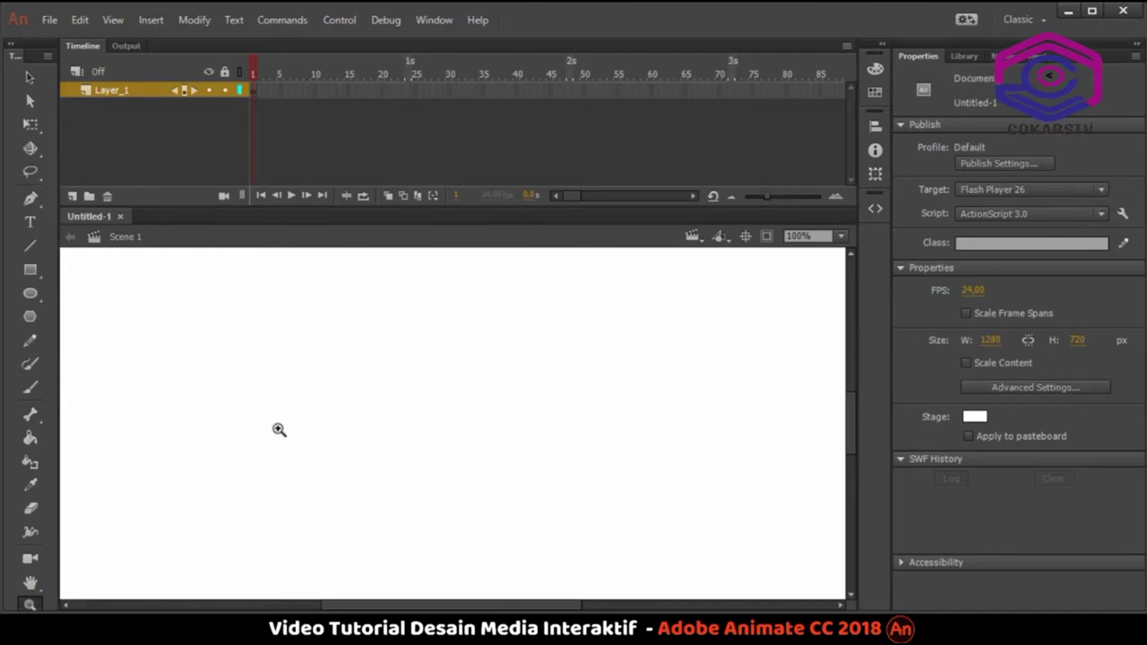
alt+click(330, 362)
alt+click(330, 361)
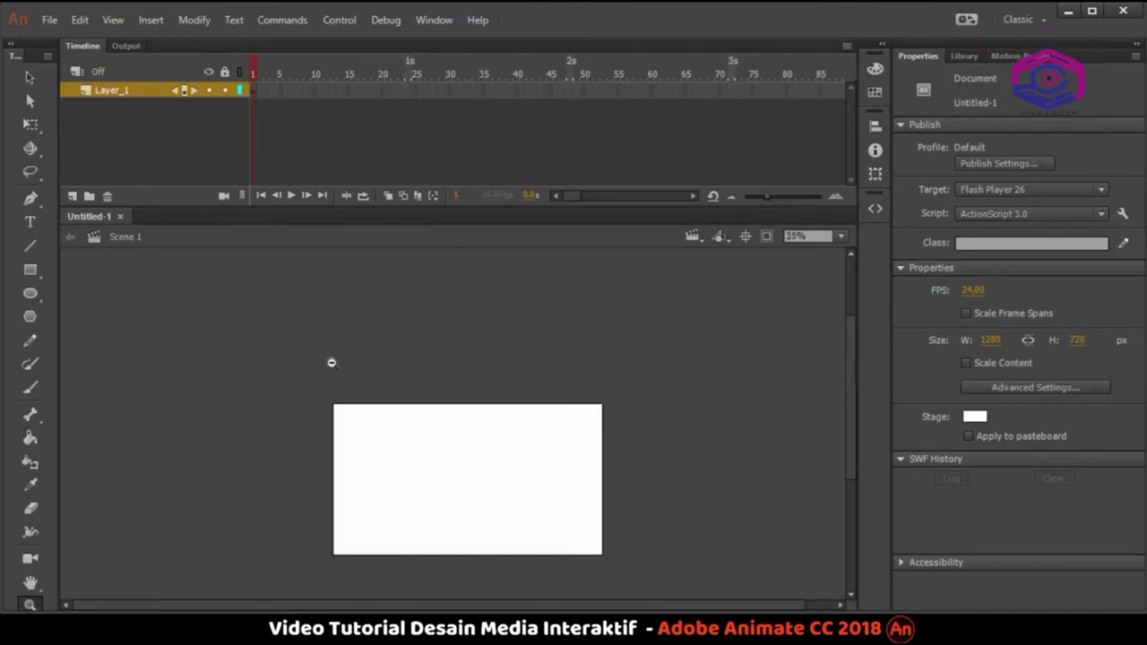
drag(238, 349, 663, 600)
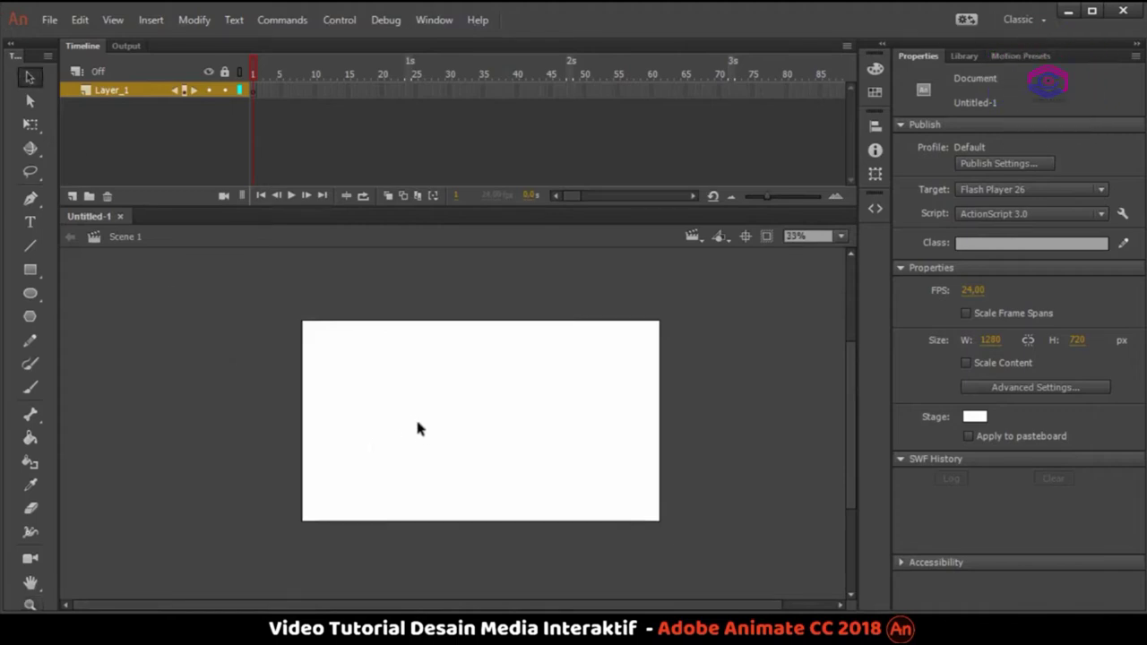
click(1044, 27)
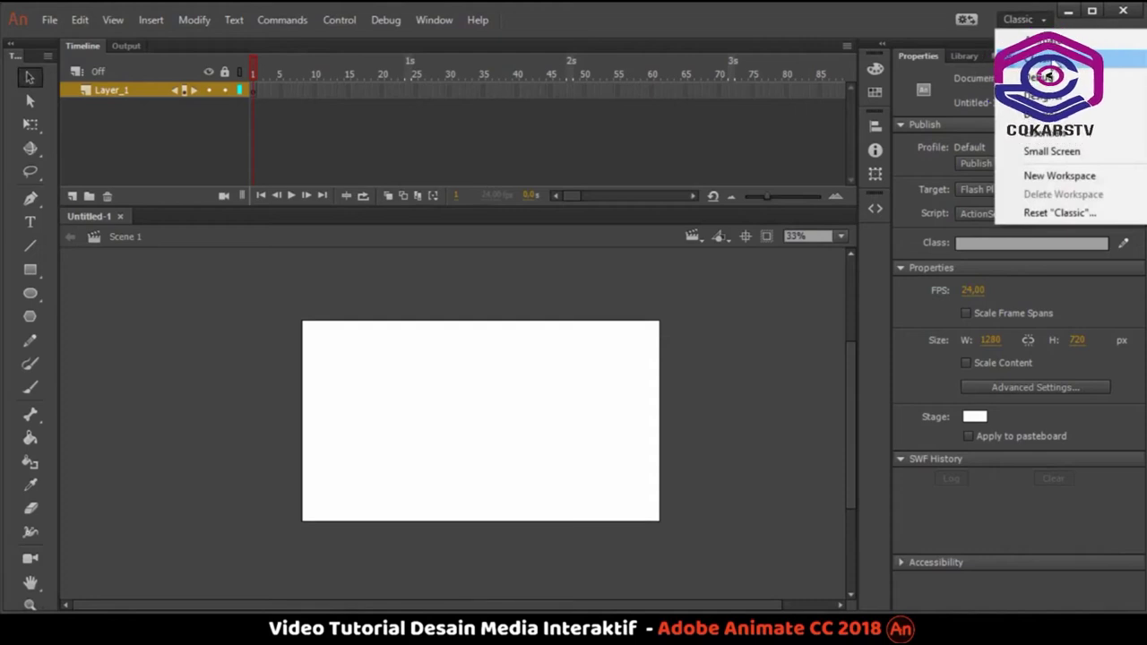
click(668, 398)
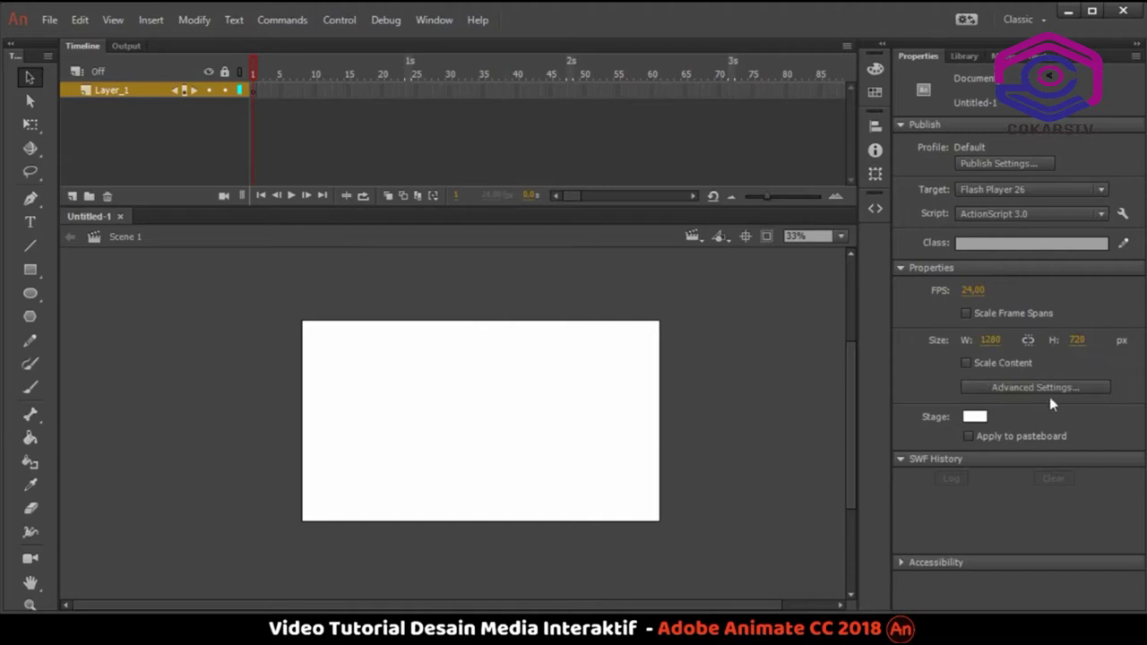
Set the document's stage colour to white
click(974, 417)
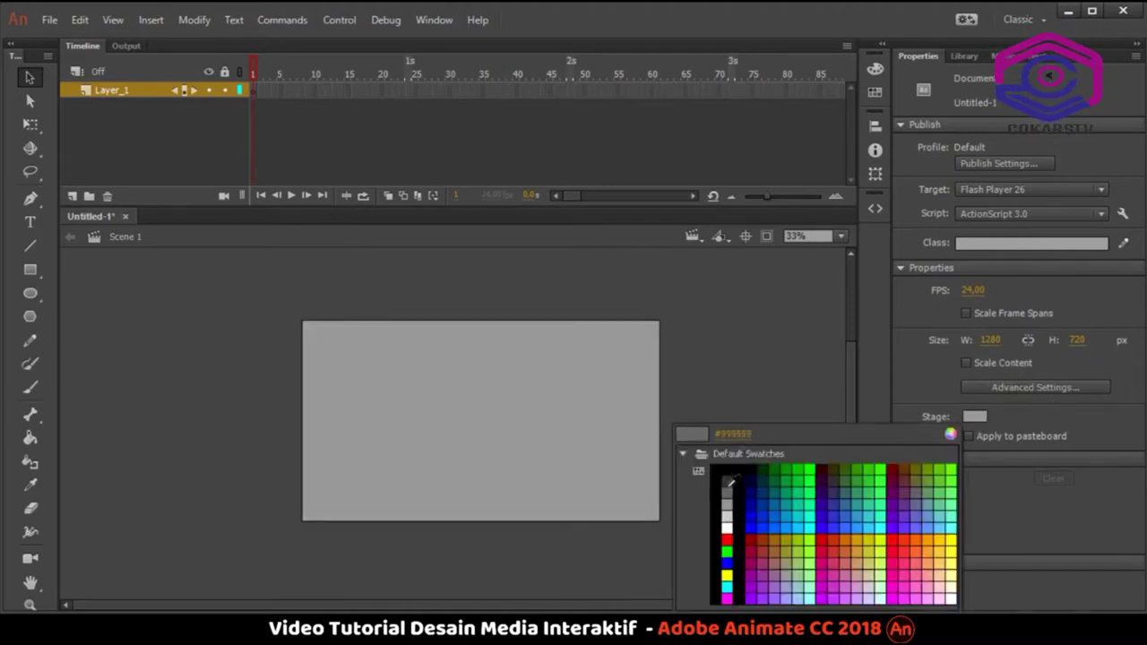
click(728, 526)
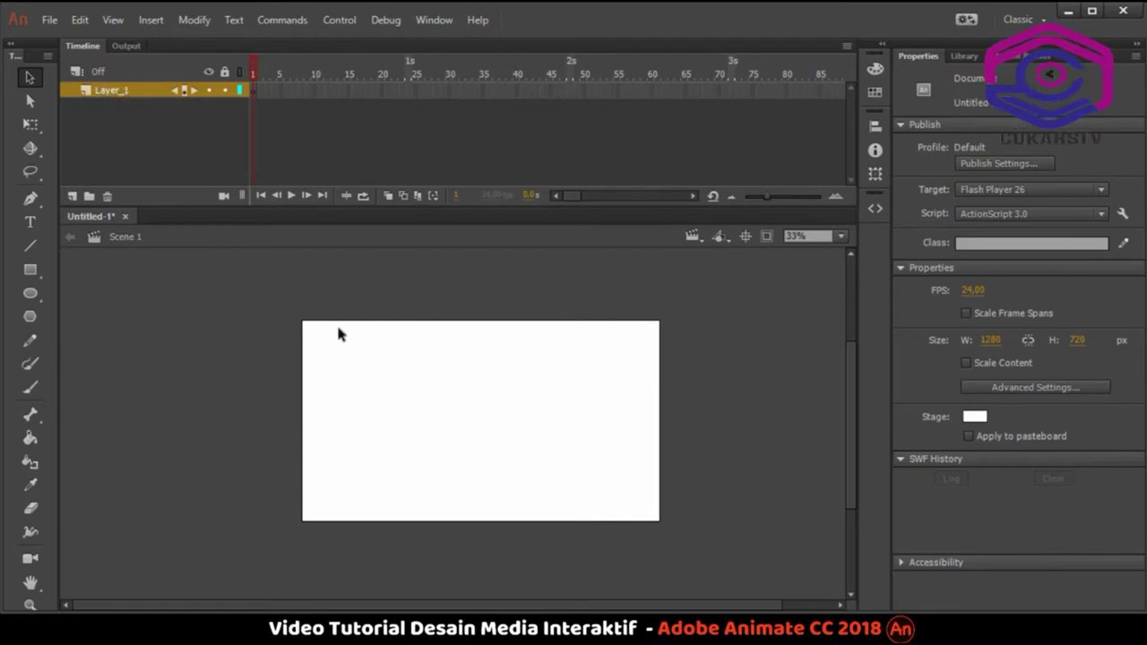
drag(341, 418, 690, 543)
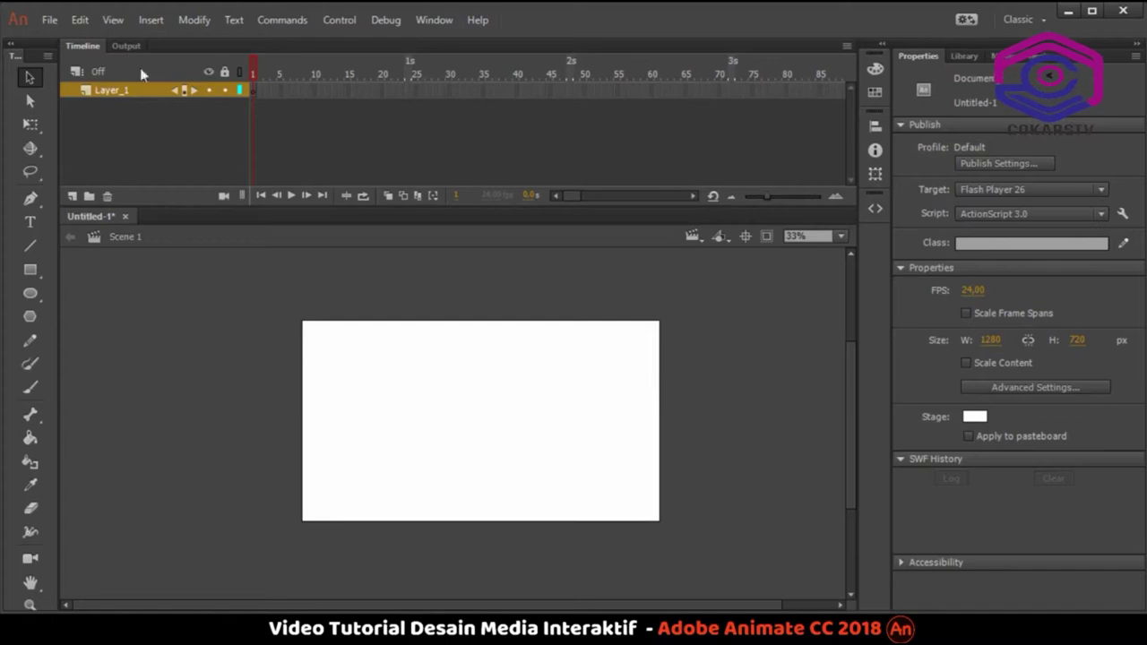
Import the BACKGROUND image from the ASSET MEDIA AN folder into the library and display the library contents
click(51, 22)
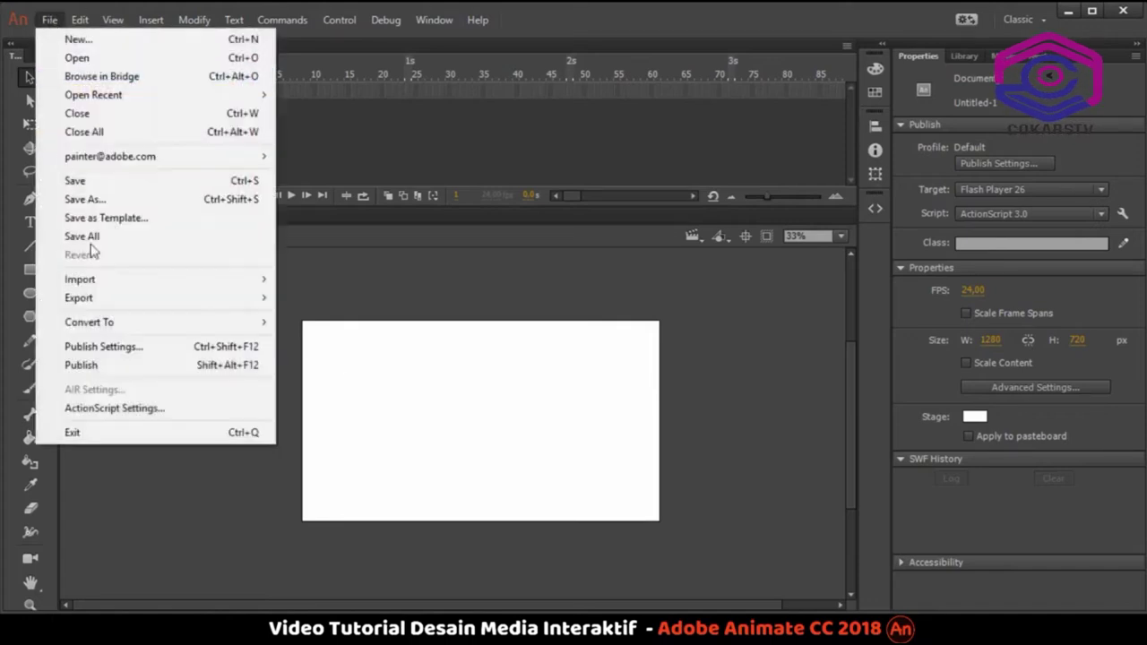
mouse_move(265, 285)
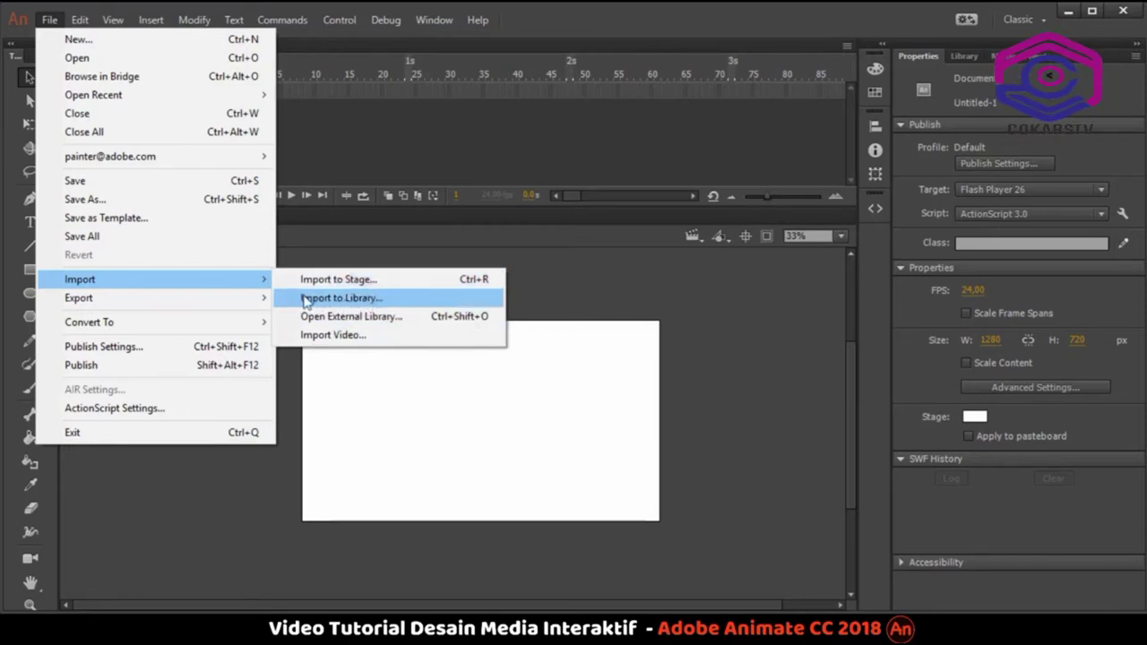
click(355, 302)
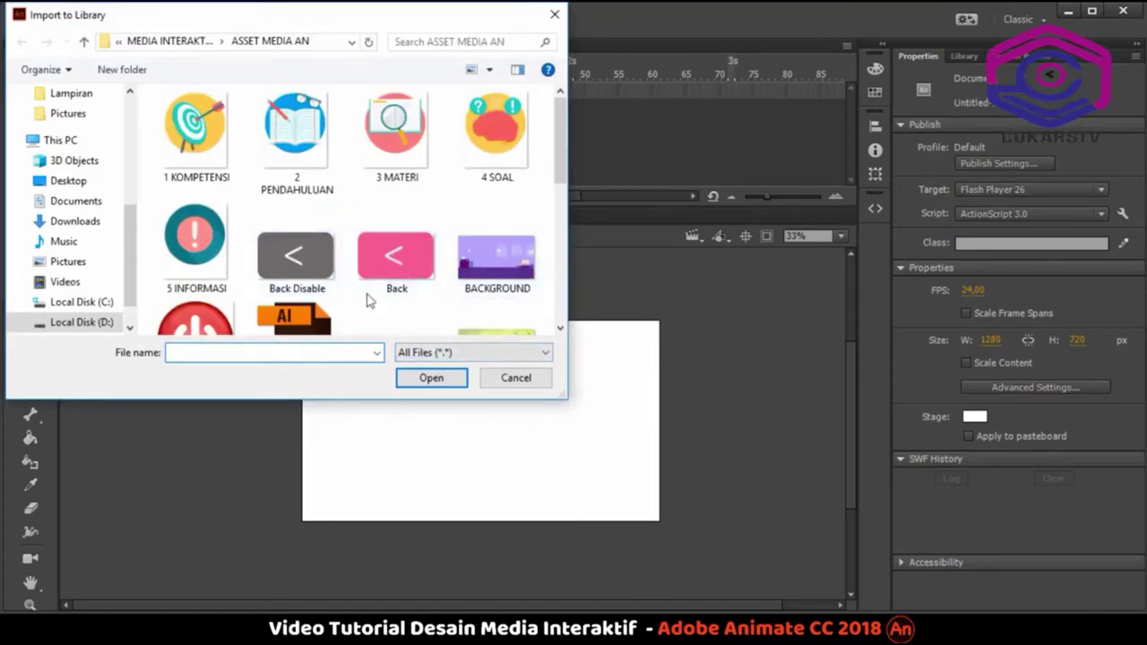
click(522, 261)
scroll(522, 261, down, 2)
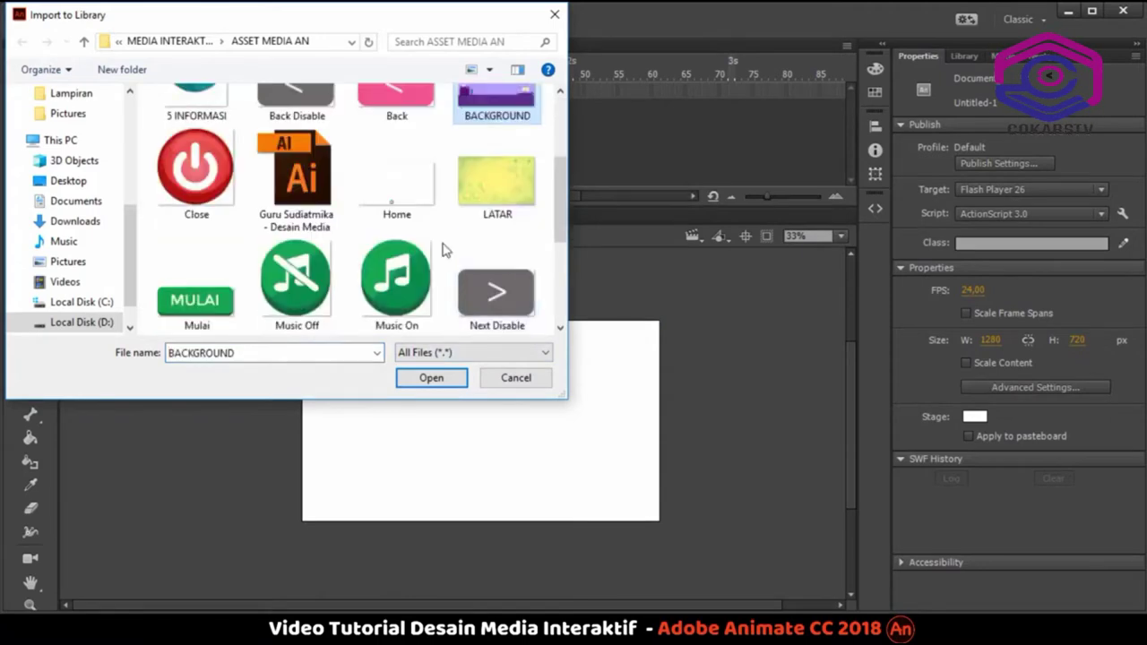
scroll(399, 238, down, 1)
scroll(394, 246, up, 1)
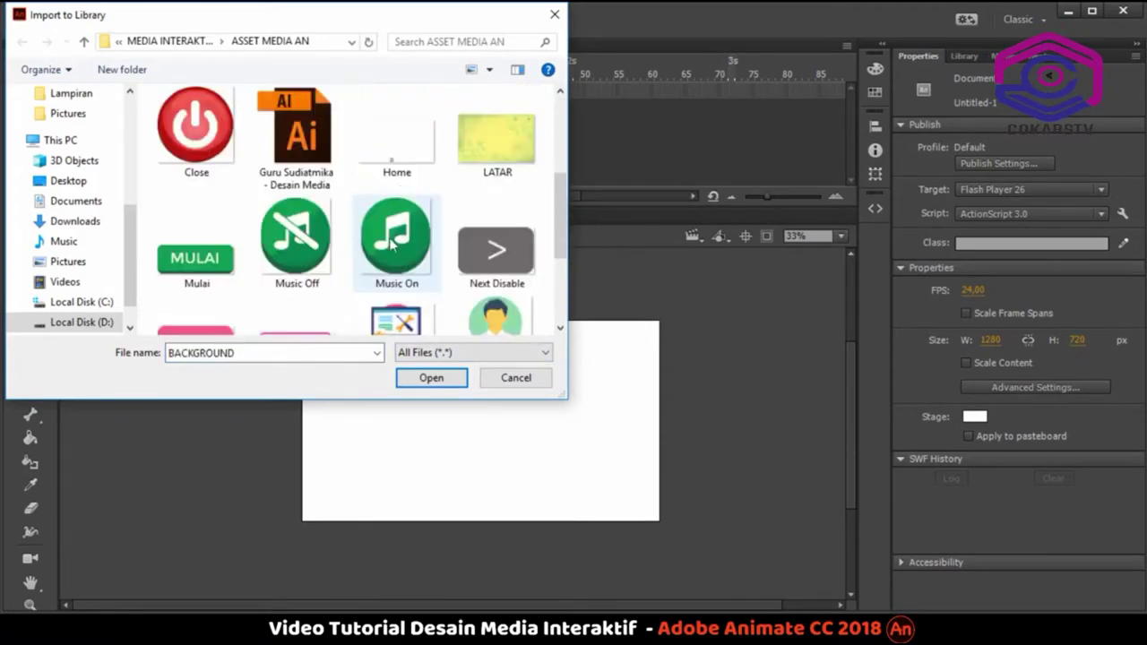
scroll(390, 251, down, 1)
scroll(371, 242, down, 1)
scroll(269, 197, up, 2)
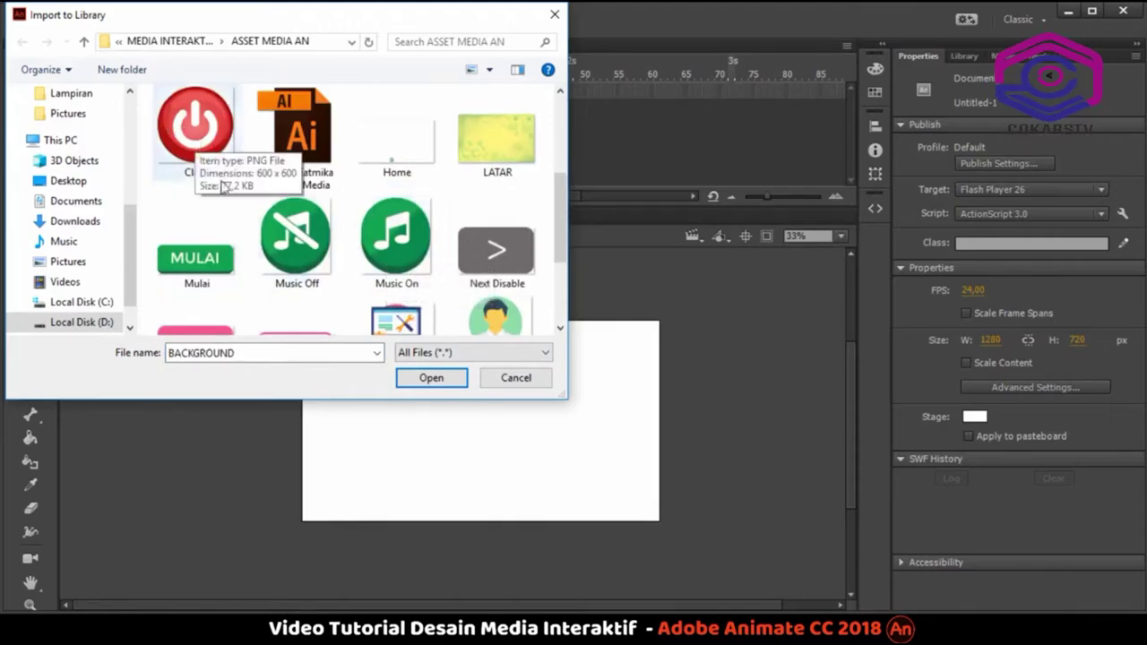
scroll(269, 260, up, 1)
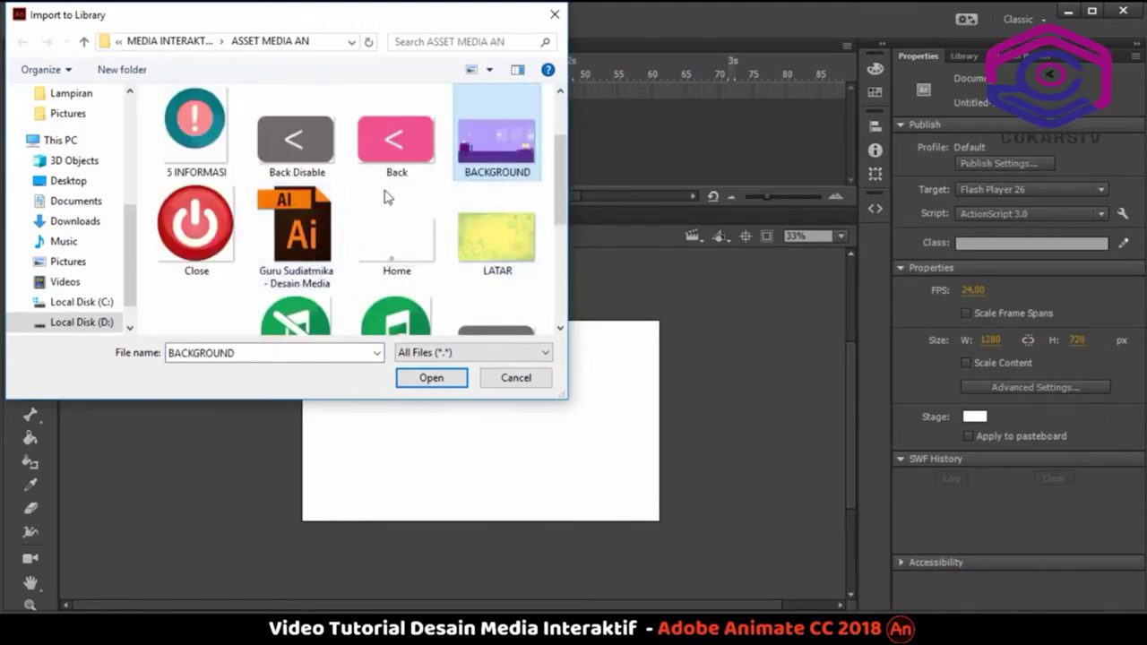
scroll(492, 215, down, 1)
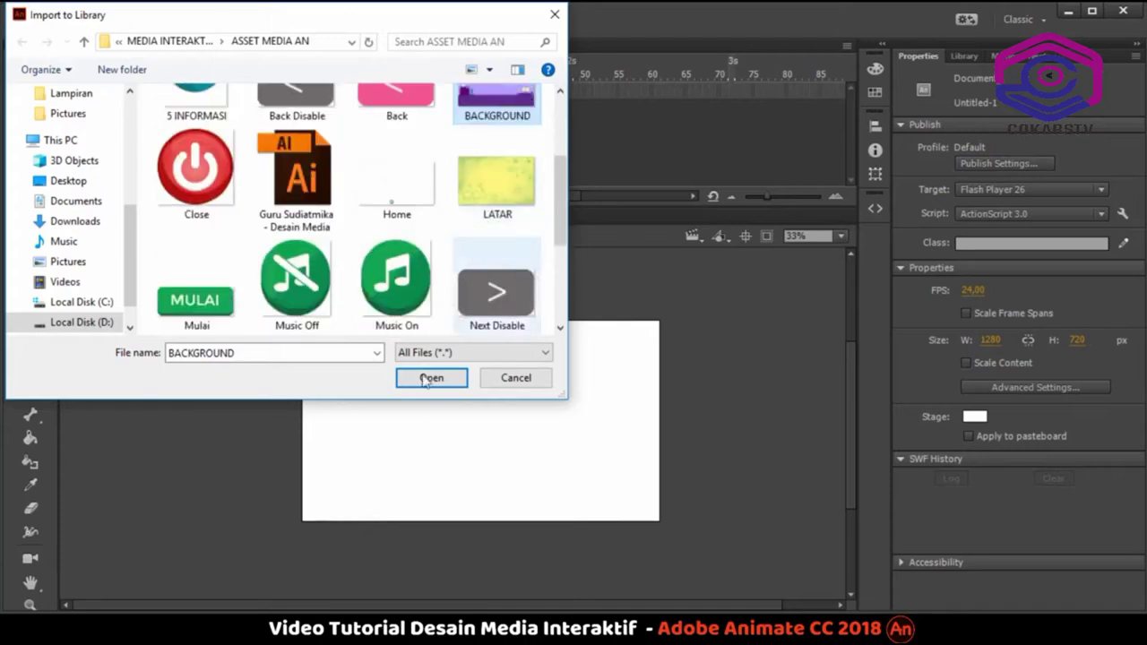
scroll(451, 238, down, 4)
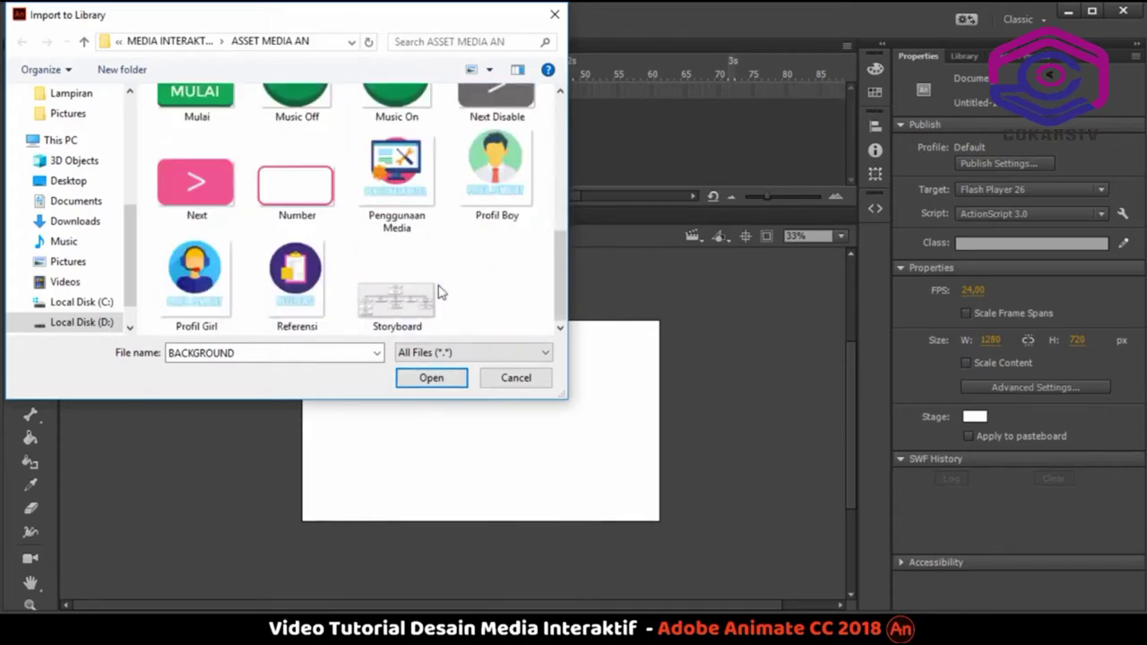
click(438, 380)
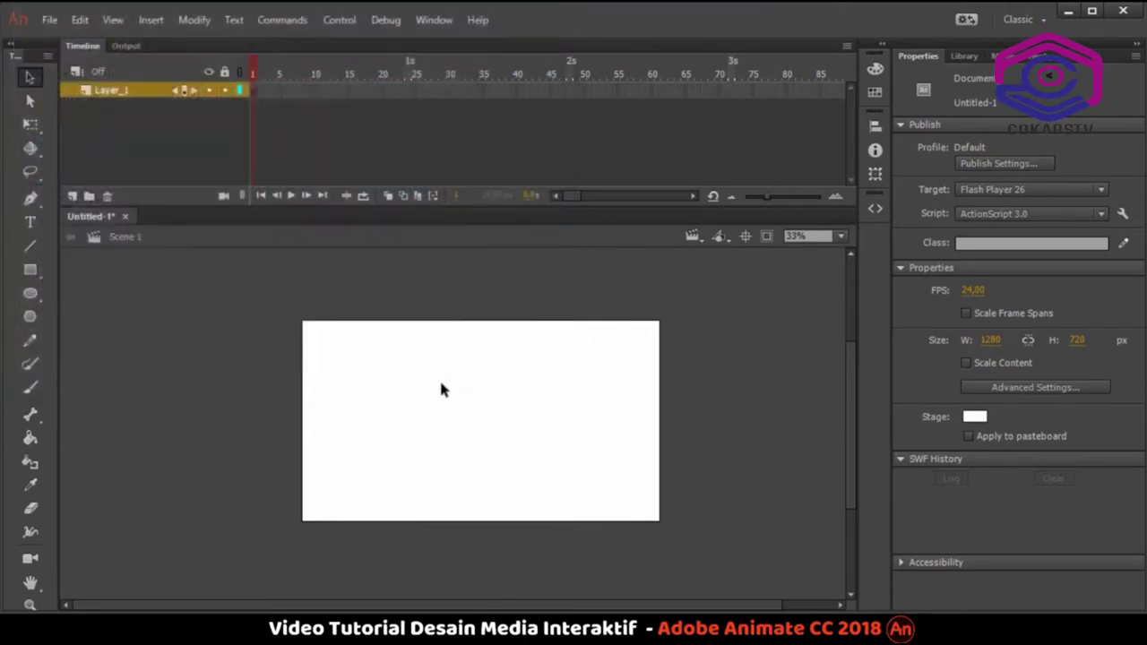
click(961, 57)
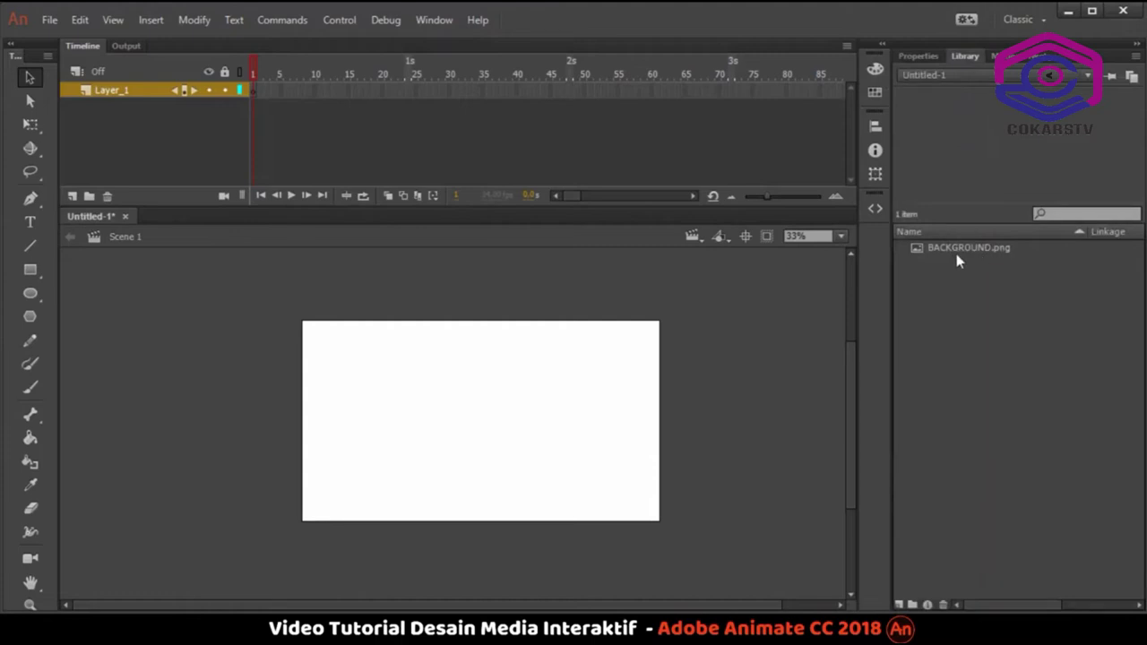
Import the AudioVideo and Kelas images together from the images folder into the library
click(50, 20)
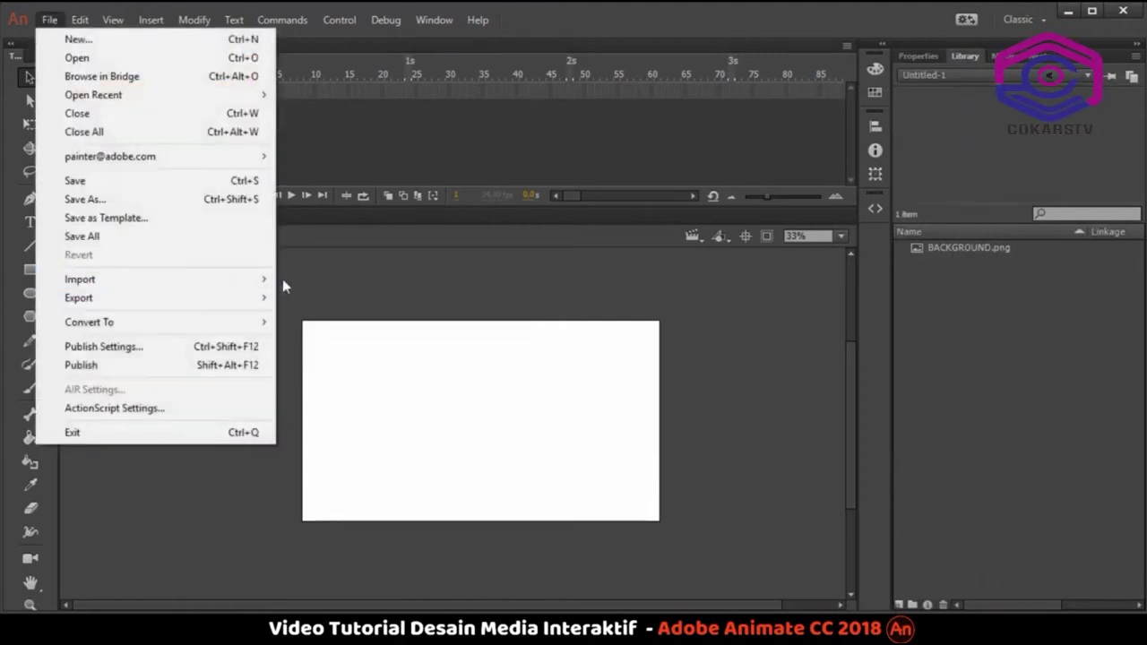
mouse_move(260, 280)
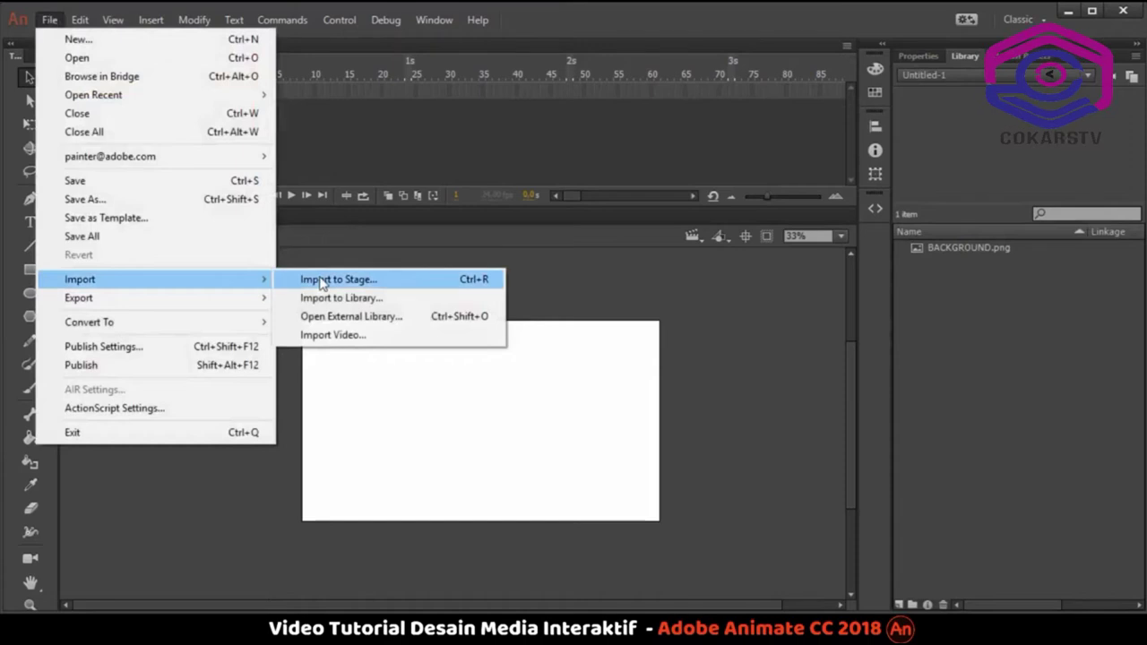
click(368, 296)
click(157, 42)
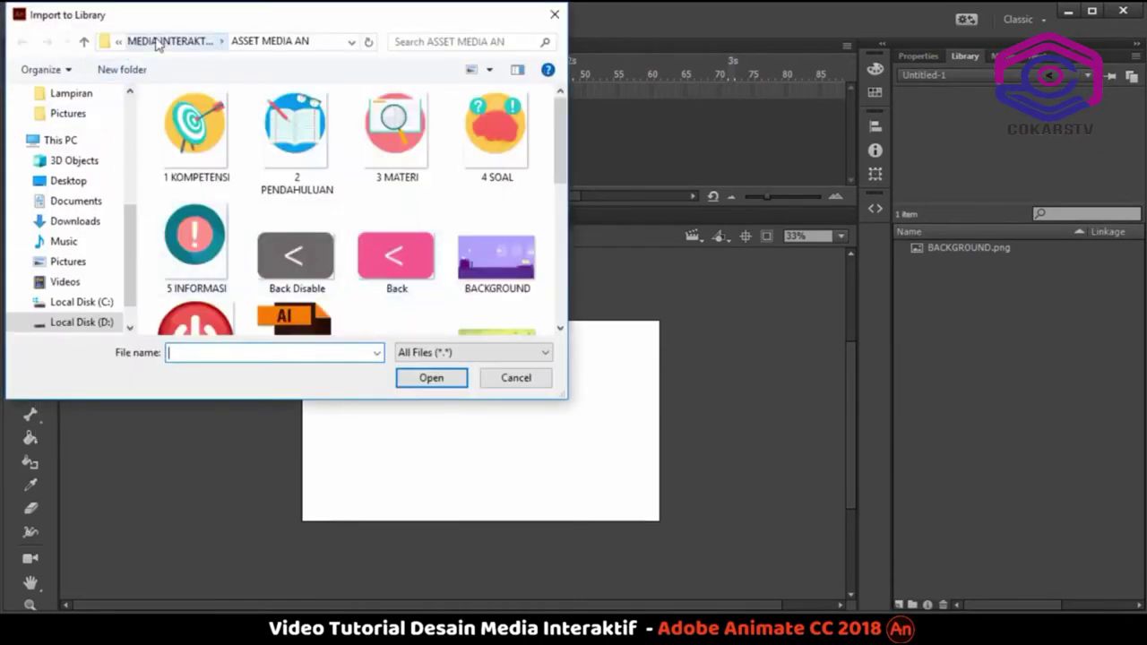
double_click(320, 157)
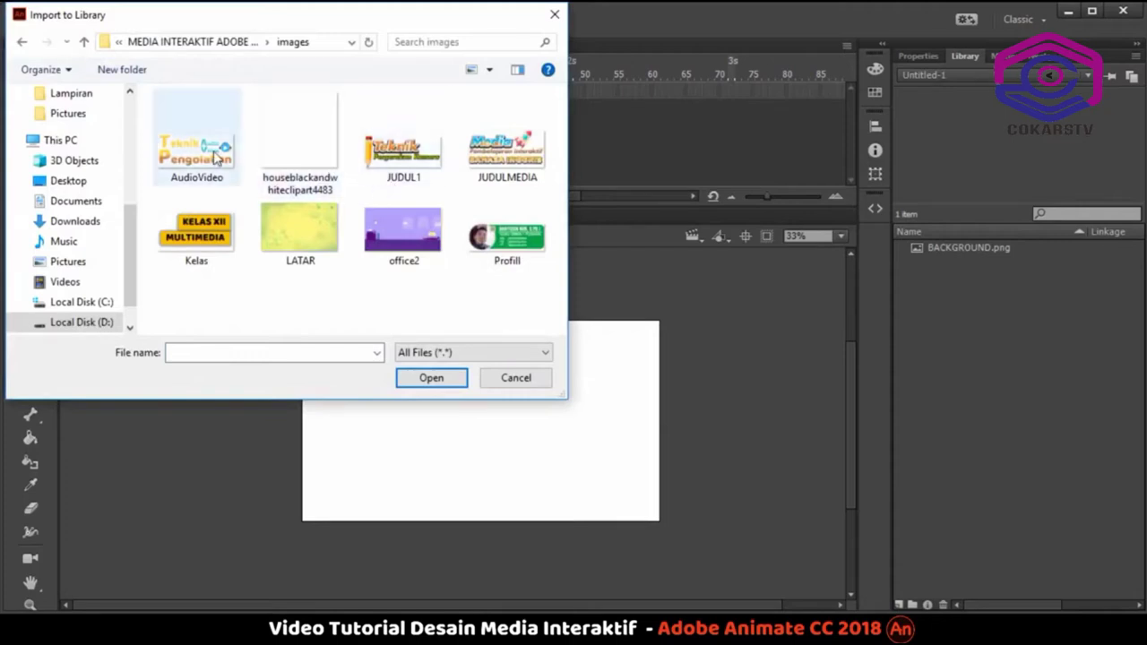
click(189, 158)
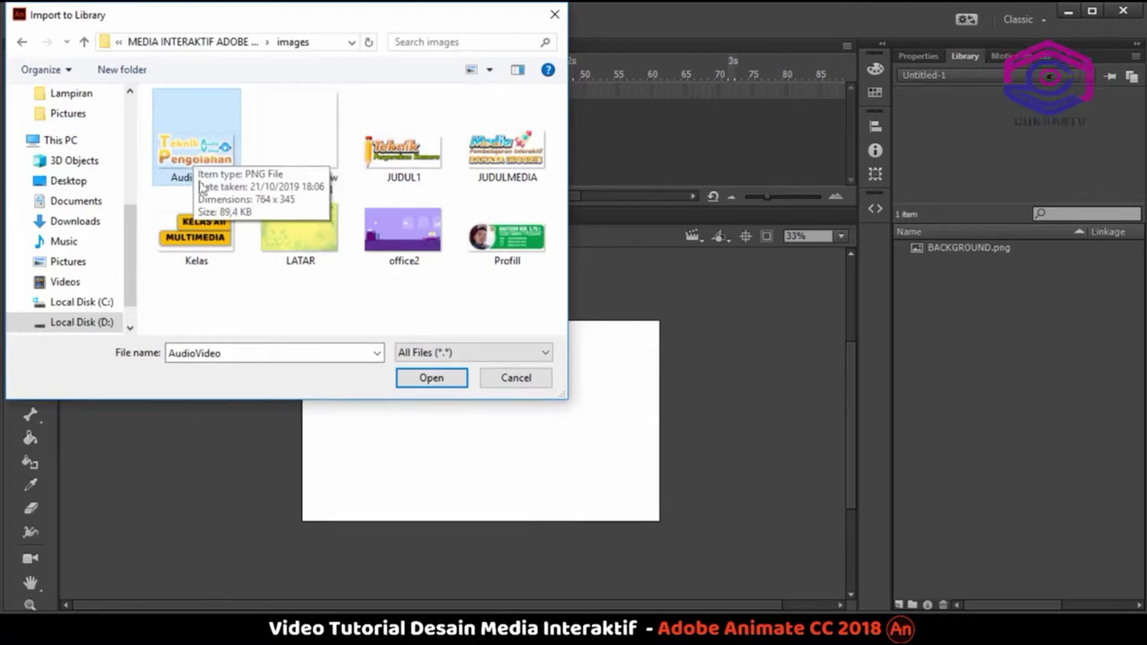
ctrl+click(193, 243)
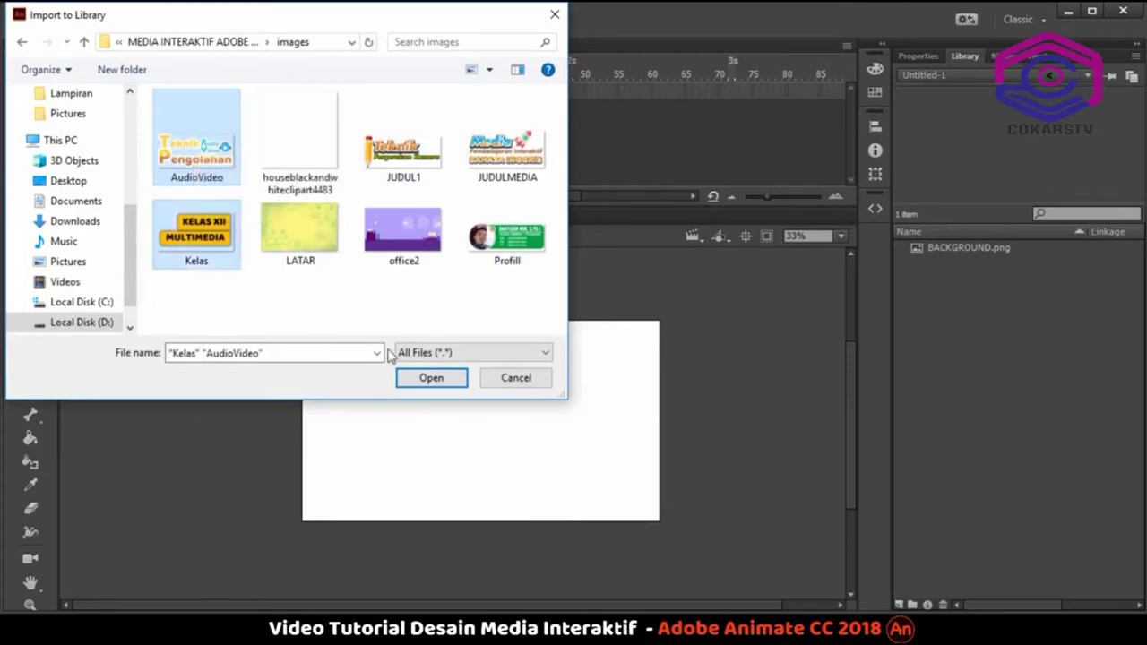
click(431, 382)
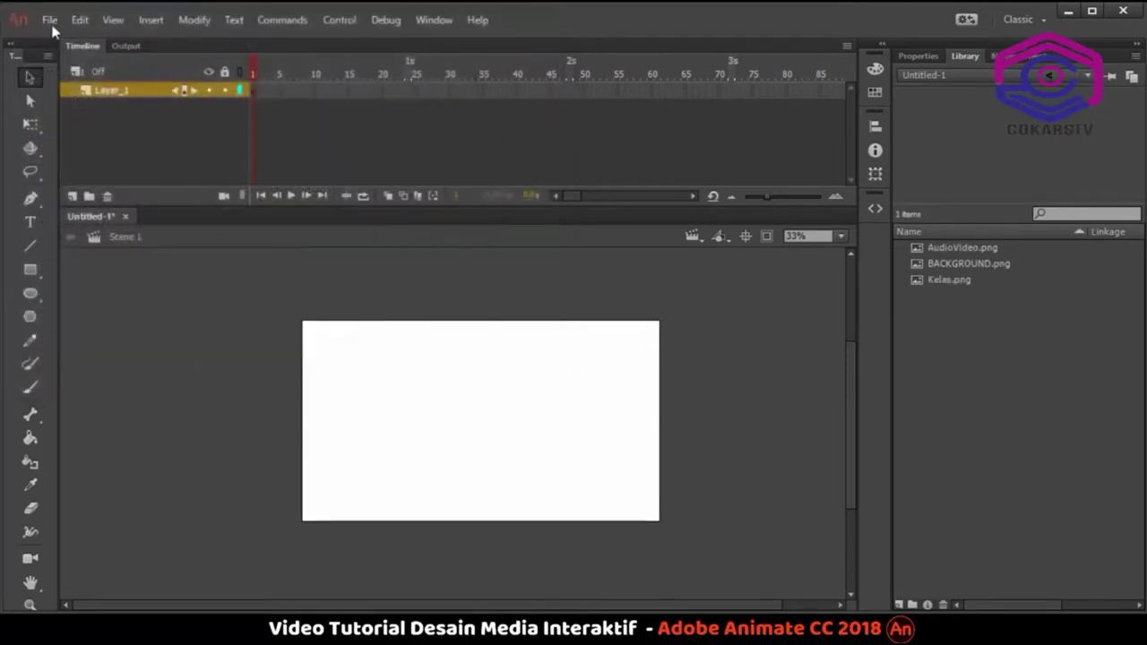
Import the Mulai button image from the ASSET MEDIA AN folder into the library
click(52, 22)
mouse_move(161, 282)
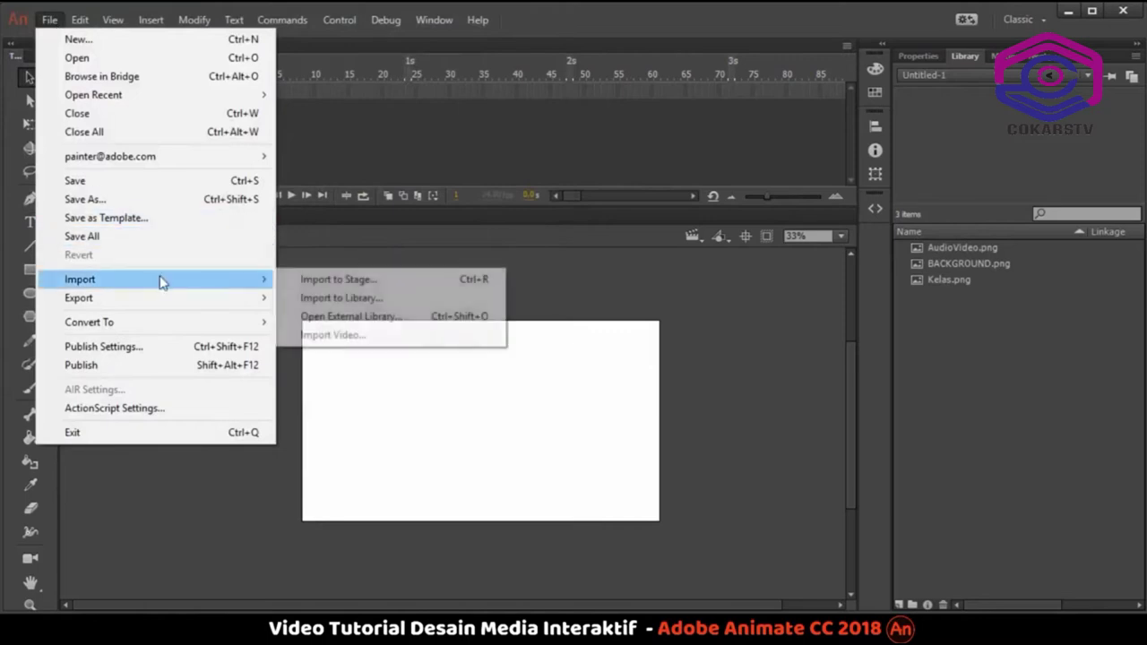
click(367, 299)
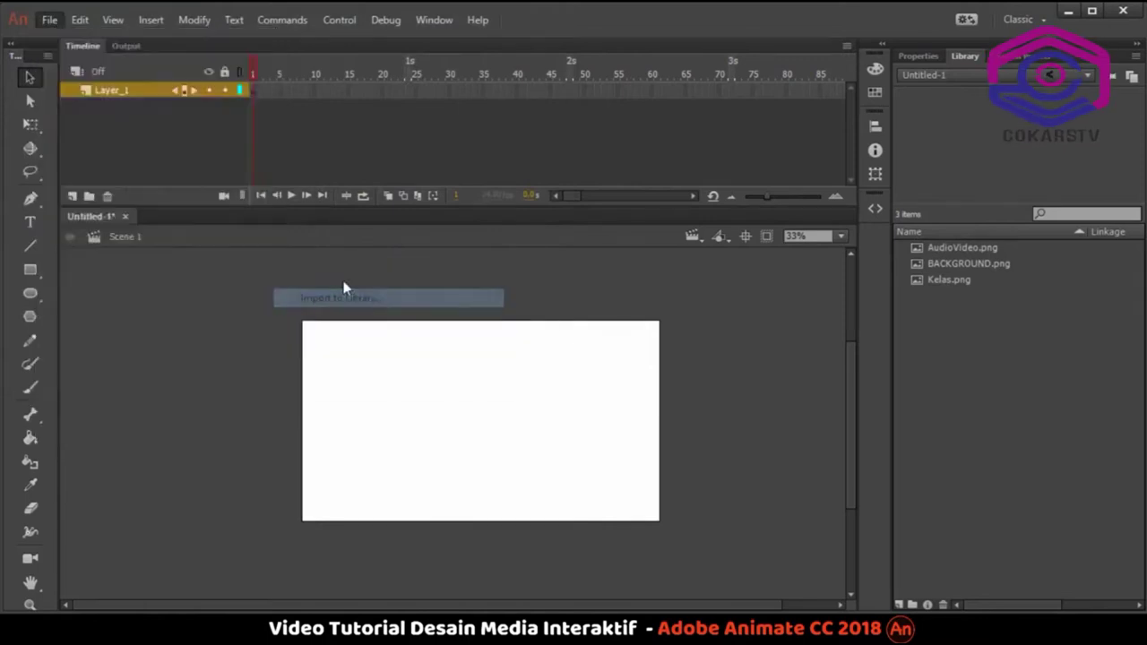
click(166, 43)
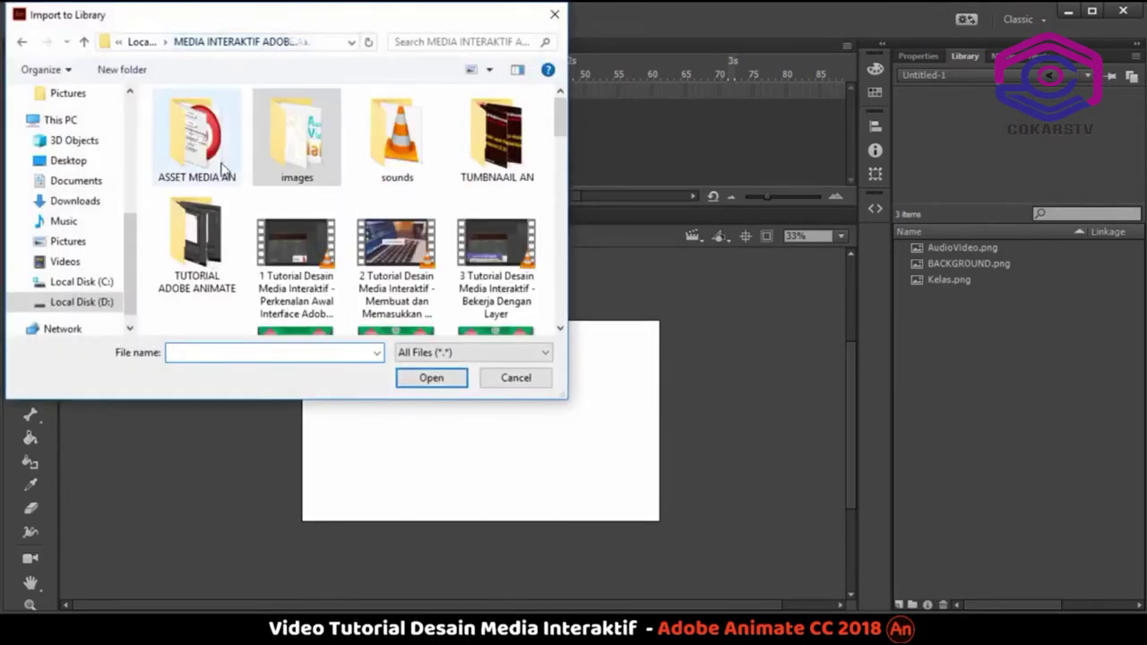
double_click(224, 170)
scroll(230, 179, down, 10)
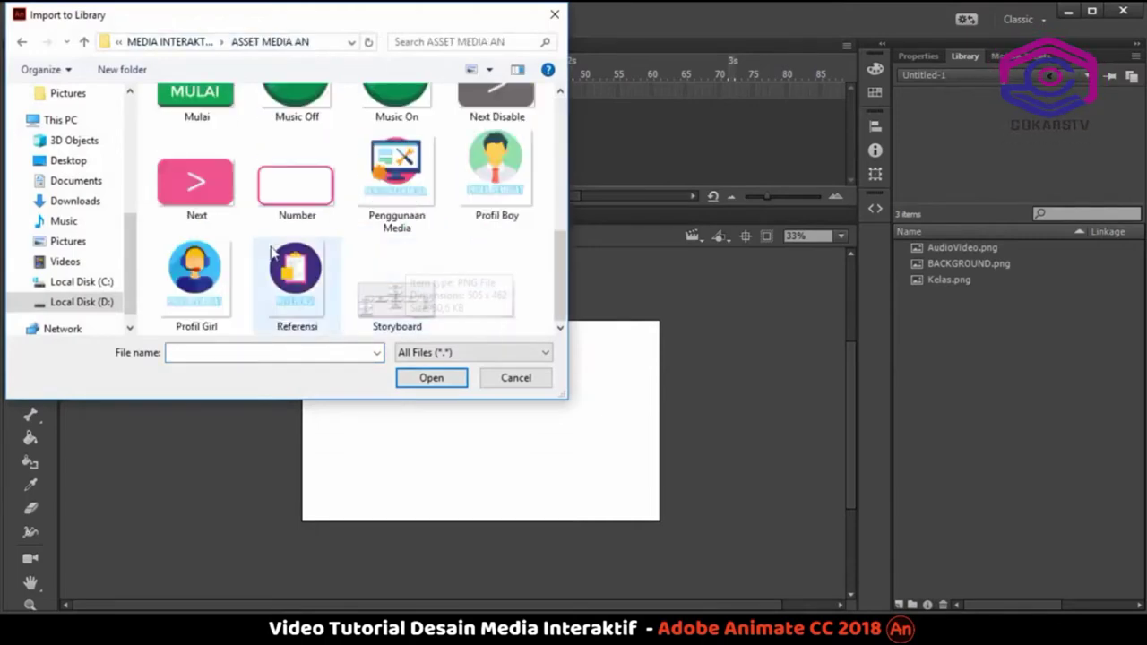
scroll(274, 255, up, 3)
double_click(197, 151)
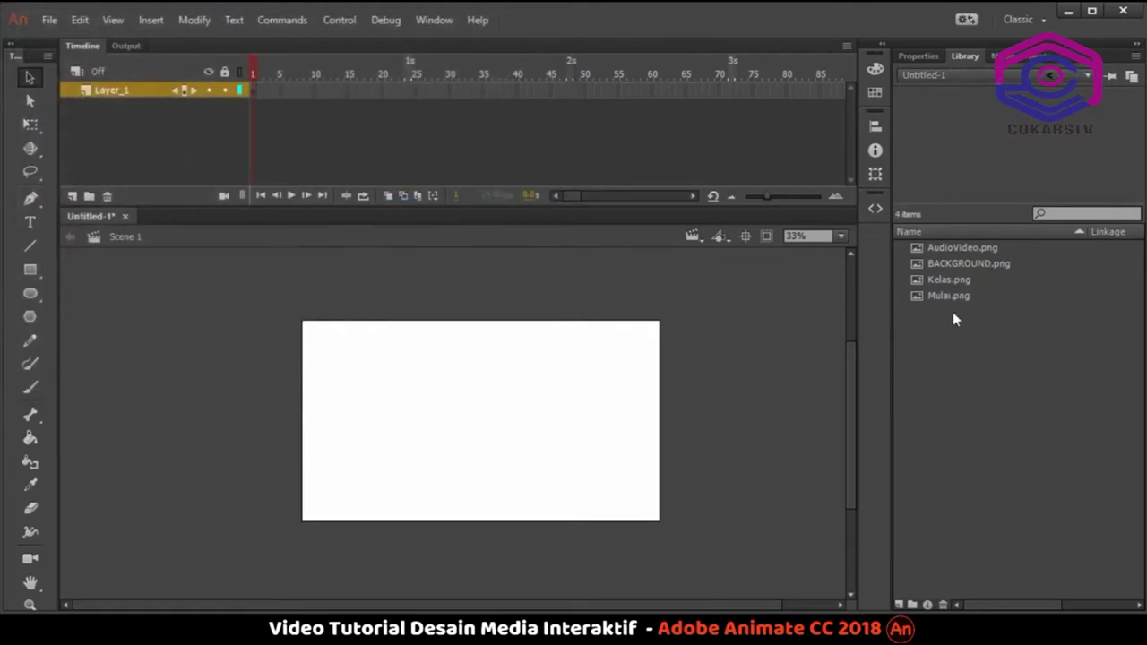
Rename the timeline's only layer as background
double_click(111, 91)
text(bac)
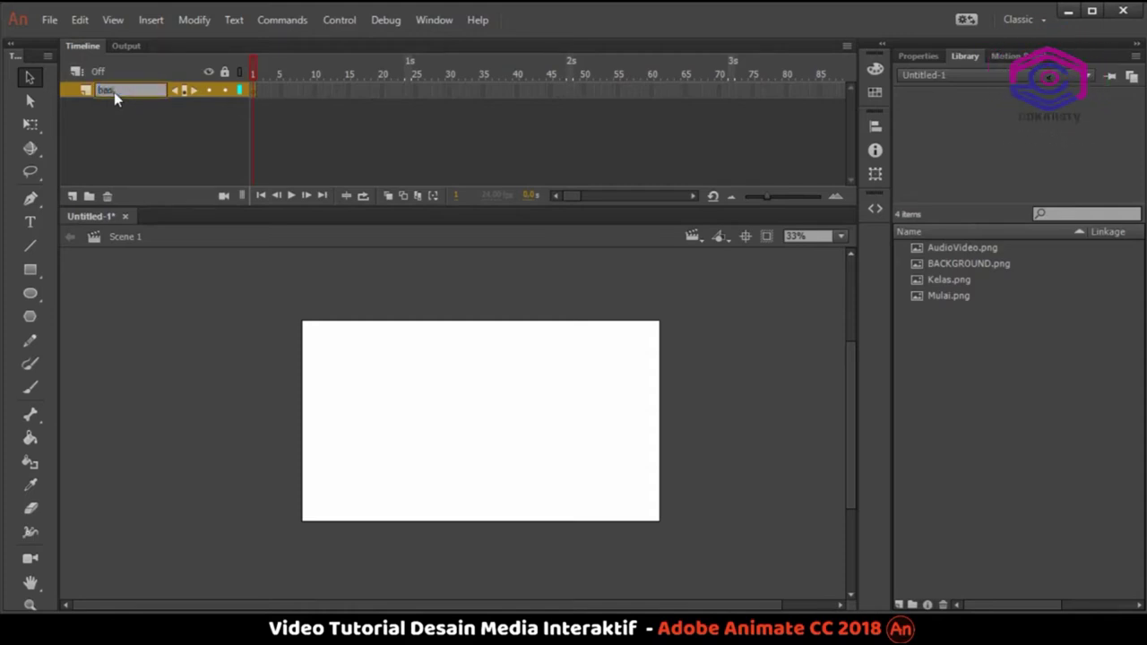
double_click(113, 91)
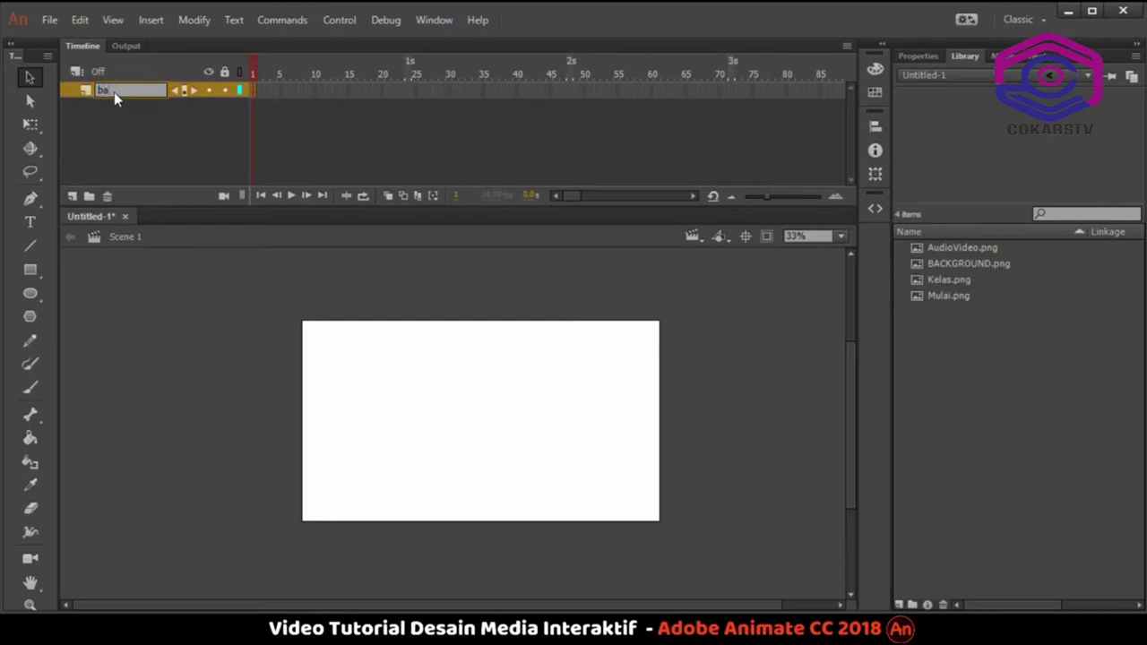
text(background)
key(Return)
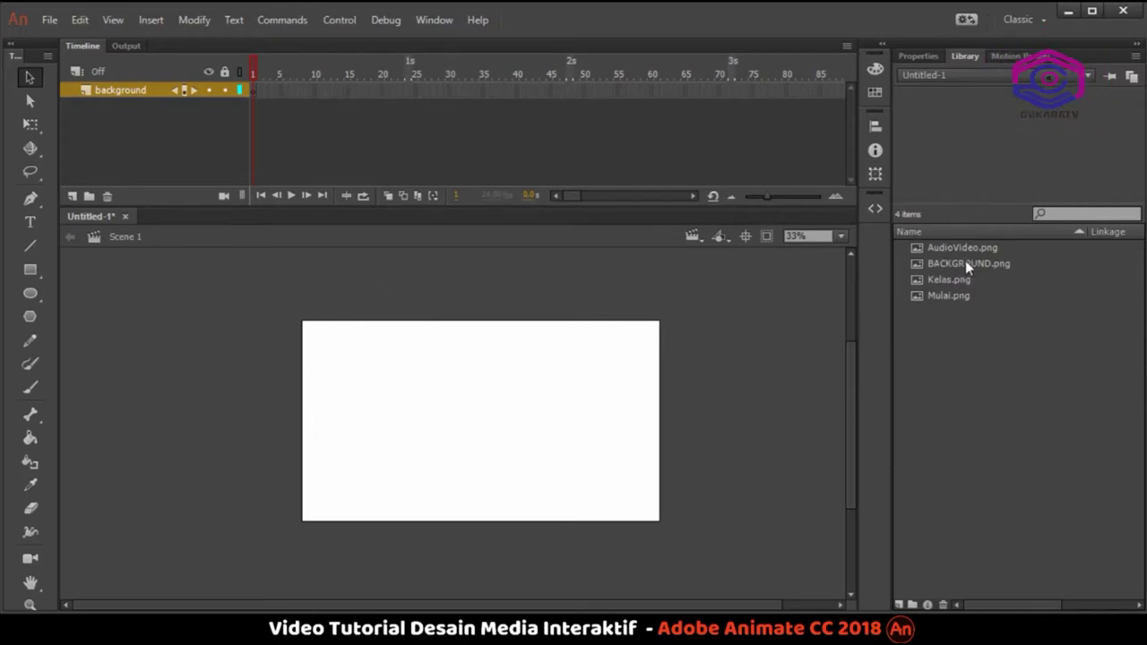
Place BACKGROUND.png on the stage, centre it horizontally and vertically relative to the stage, and select it with Free Transform
drag(965, 262, 423, 370)
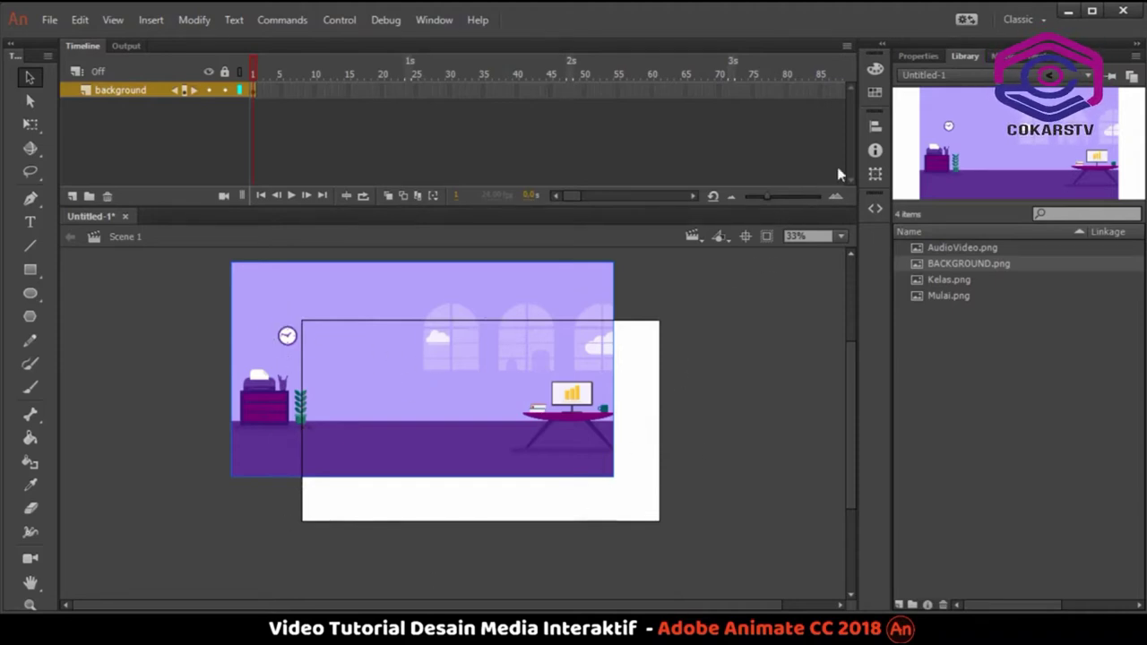
click(874, 129)
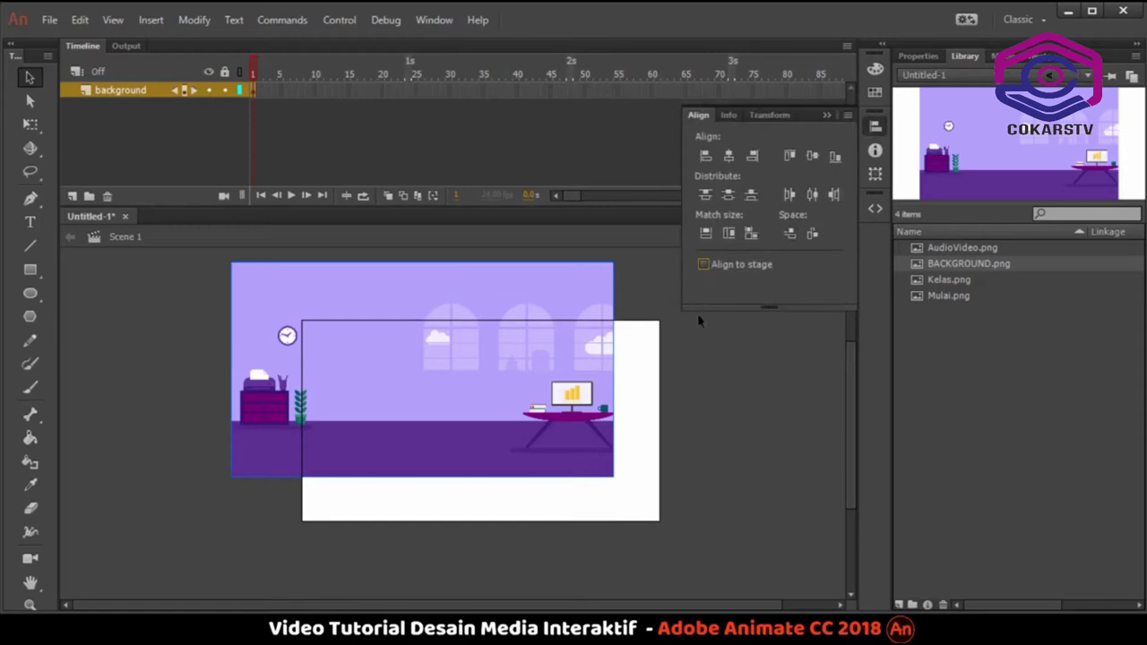
click(704, 266)
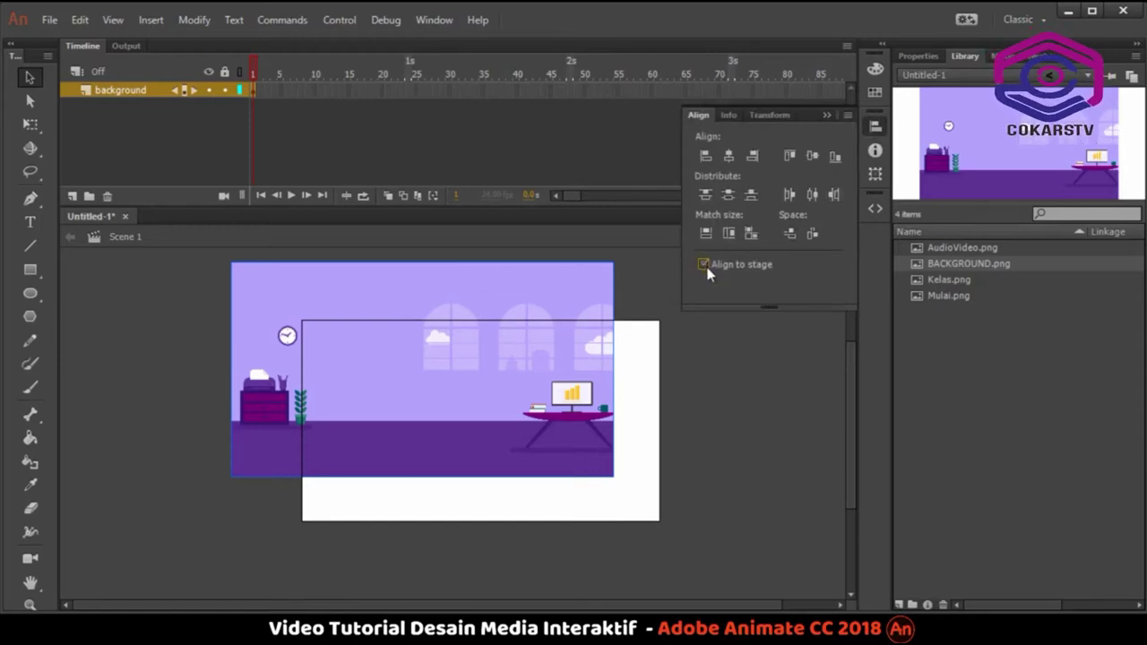
click(732, 159)
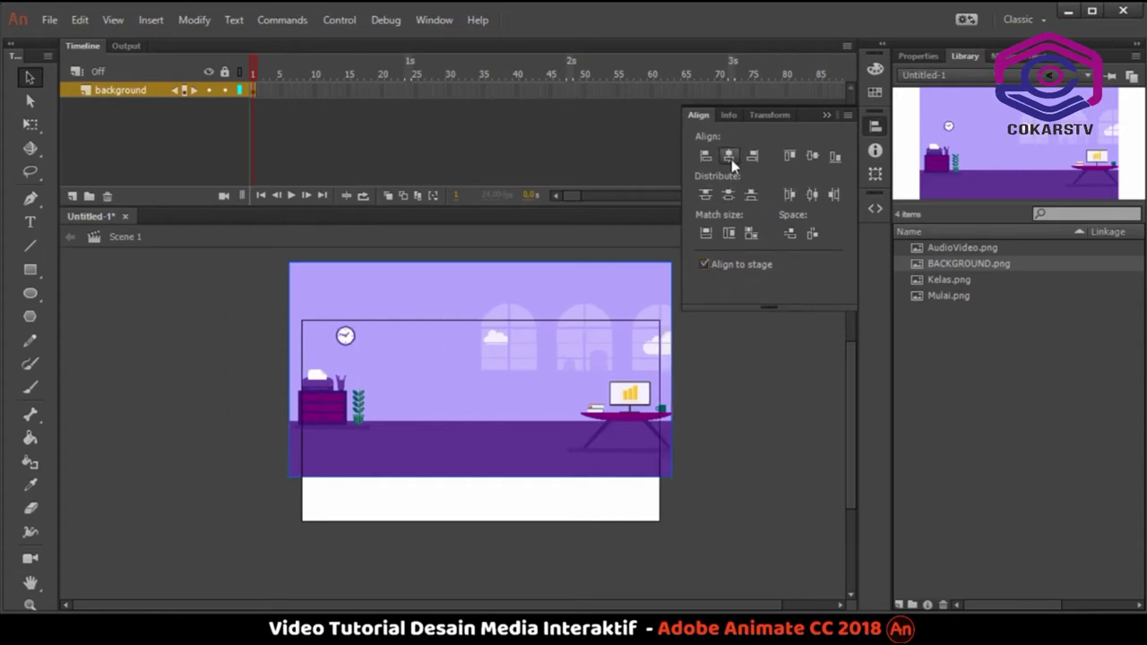
click(814, 157)
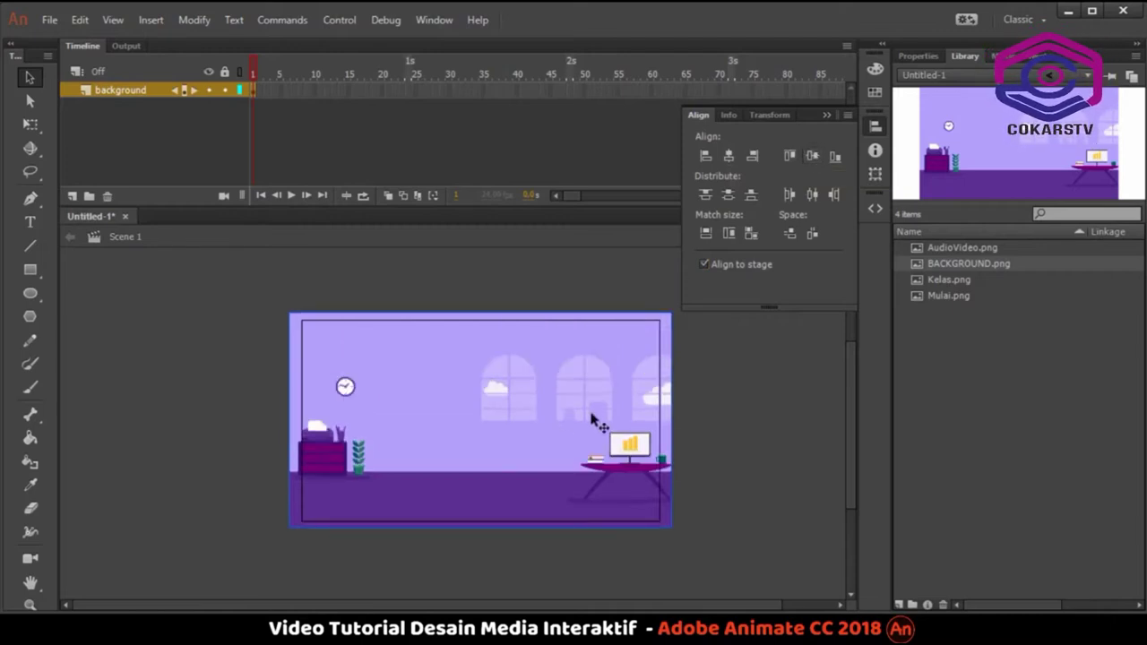
click(741, 391)
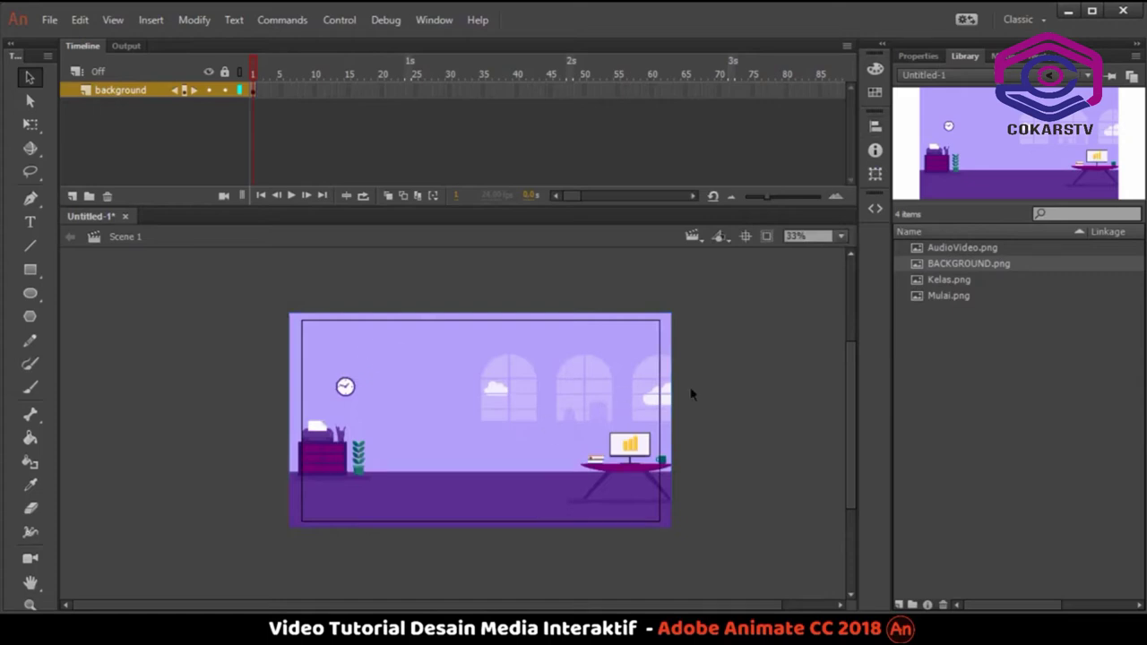
click(30, 124)
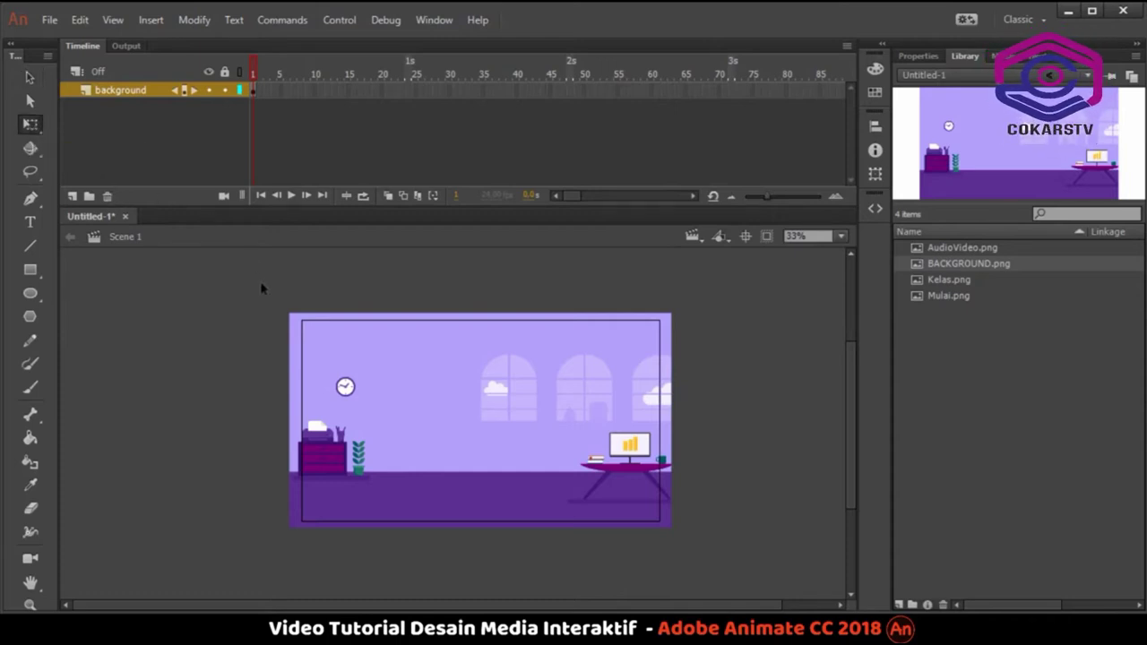
click(346, 357)
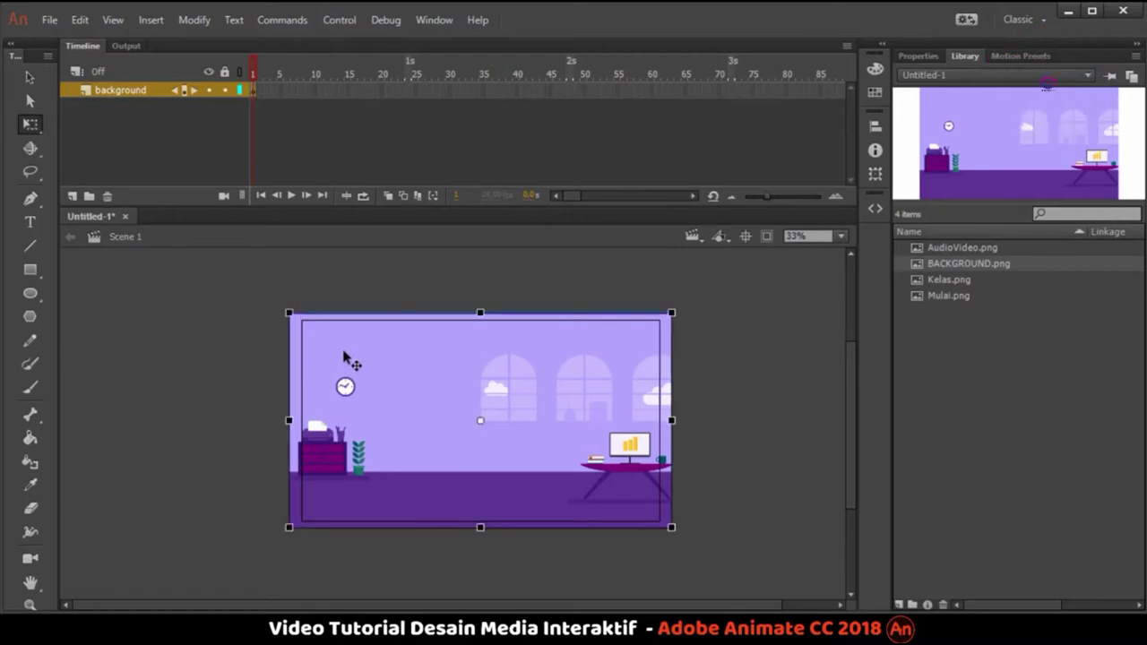
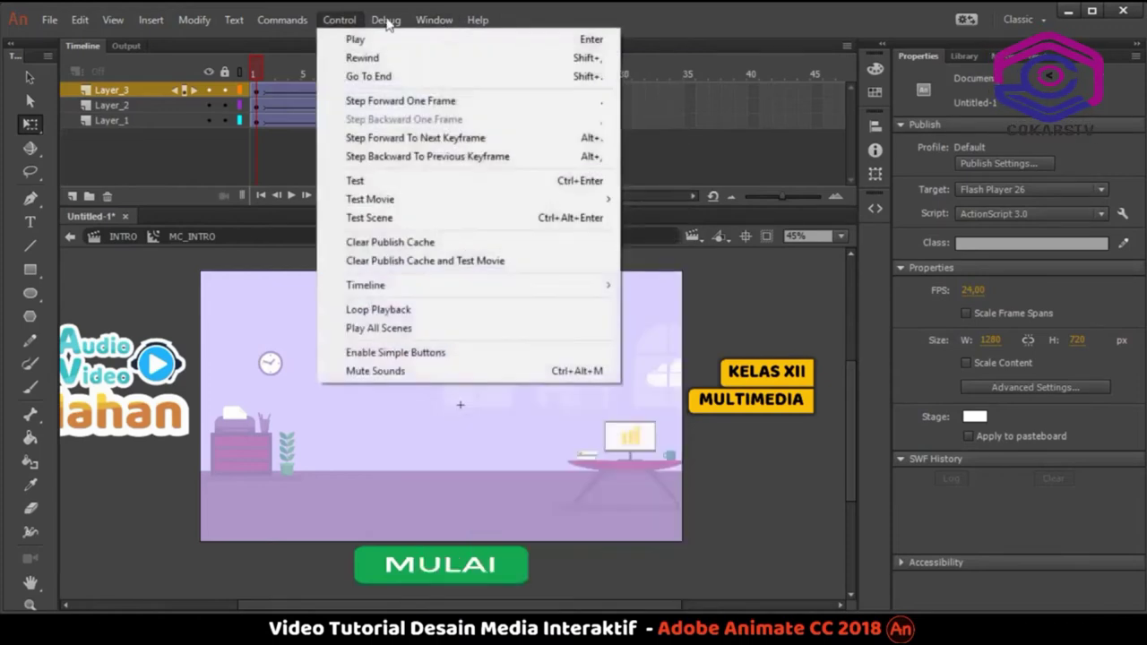
Test the movie to watch the intro animation play, and close the preview
mouse_move(336, 21)
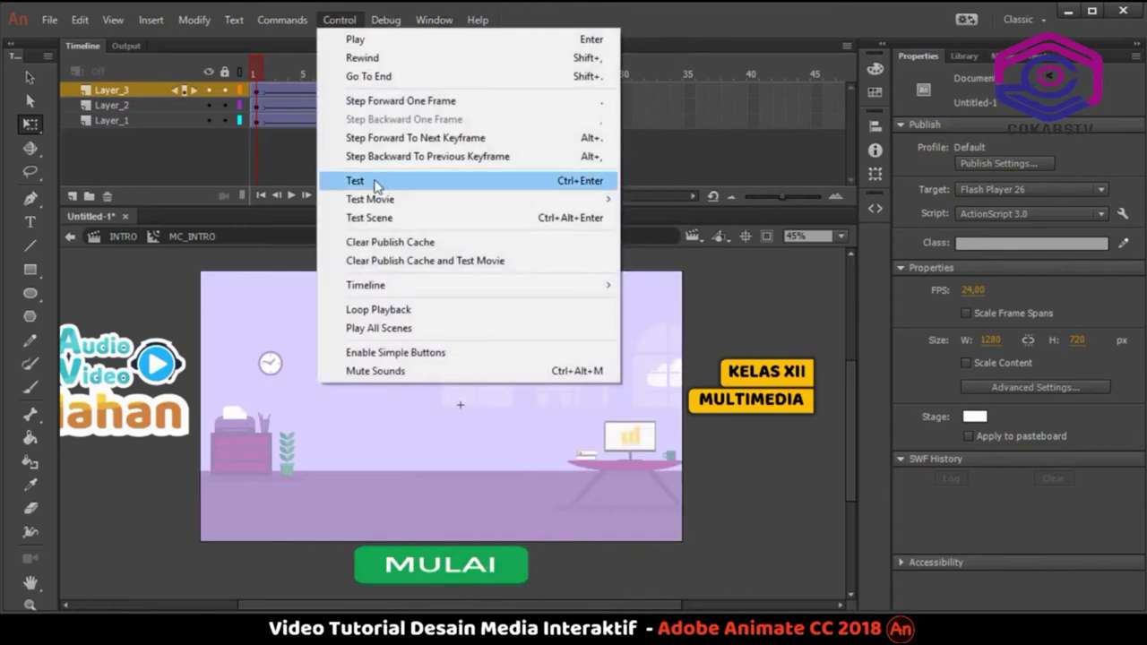
click(590, 182)
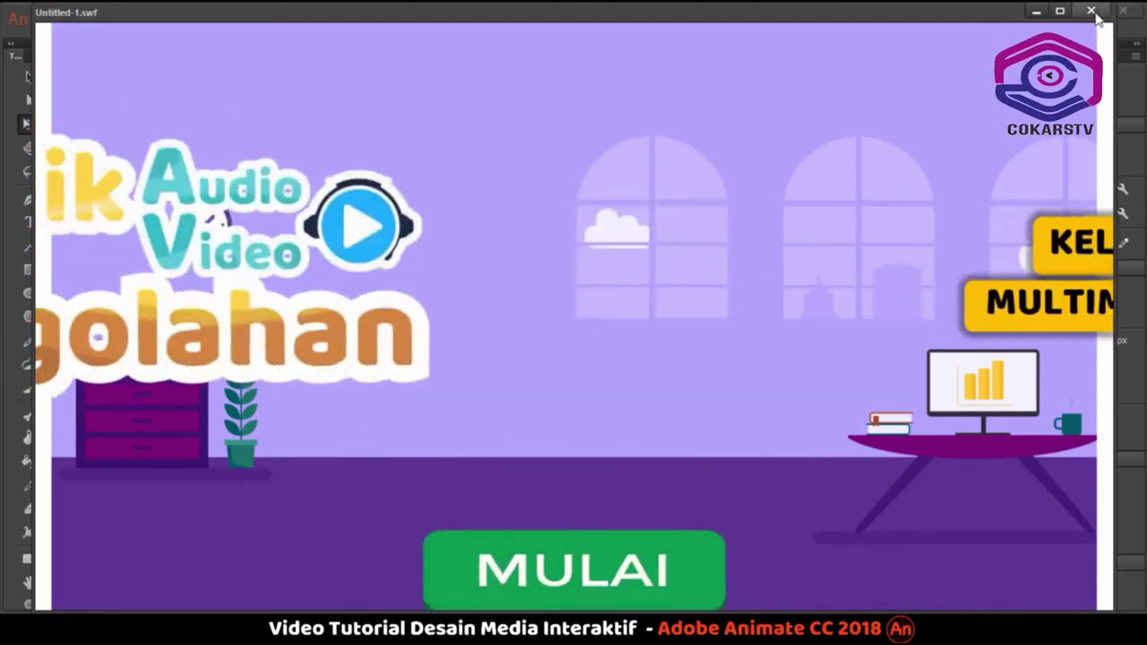
key(ctrl+w)
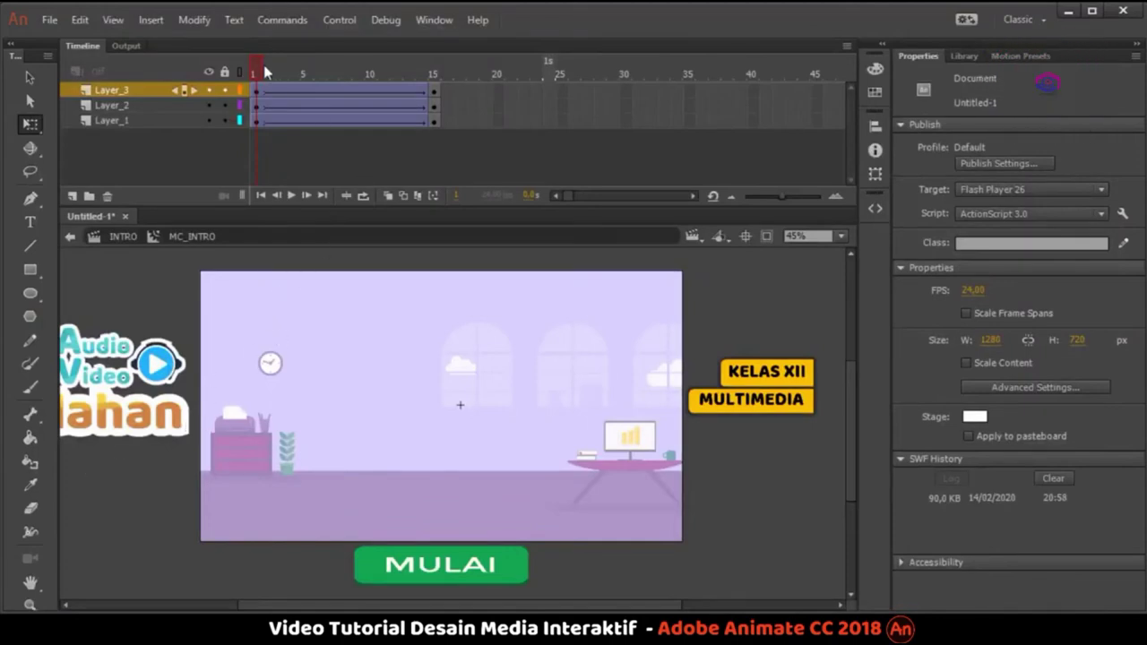
Go to frame 15 of the MC_INTRO timeline and select the Layer_1 keyframe there
drag(254, 72, 436, 97)
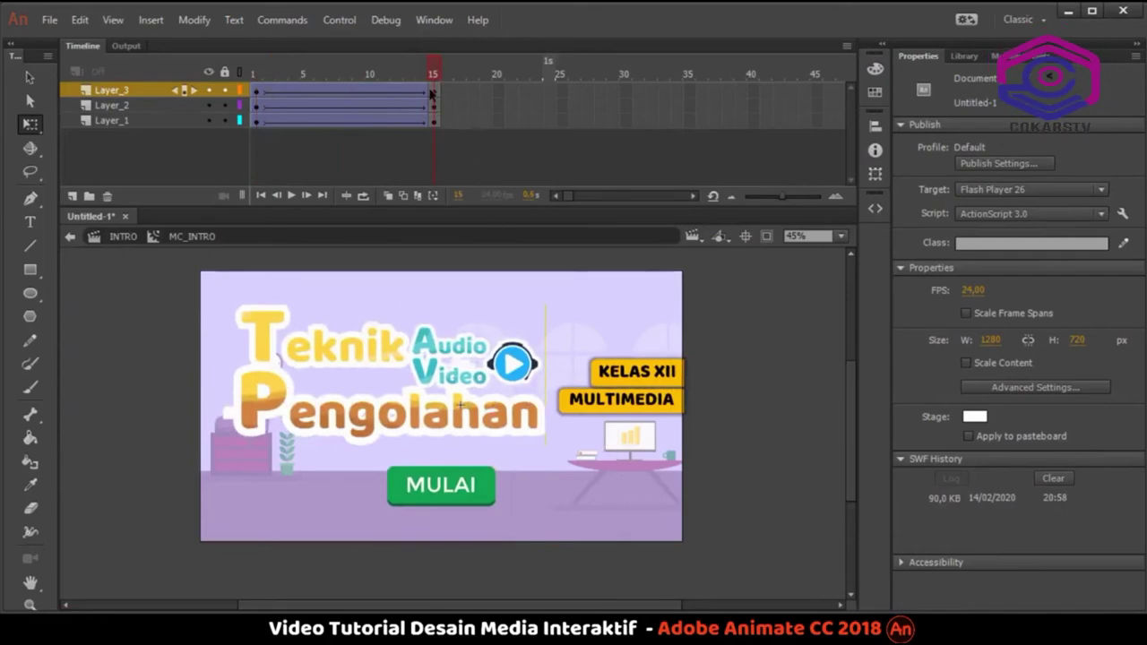
click(435, 93)
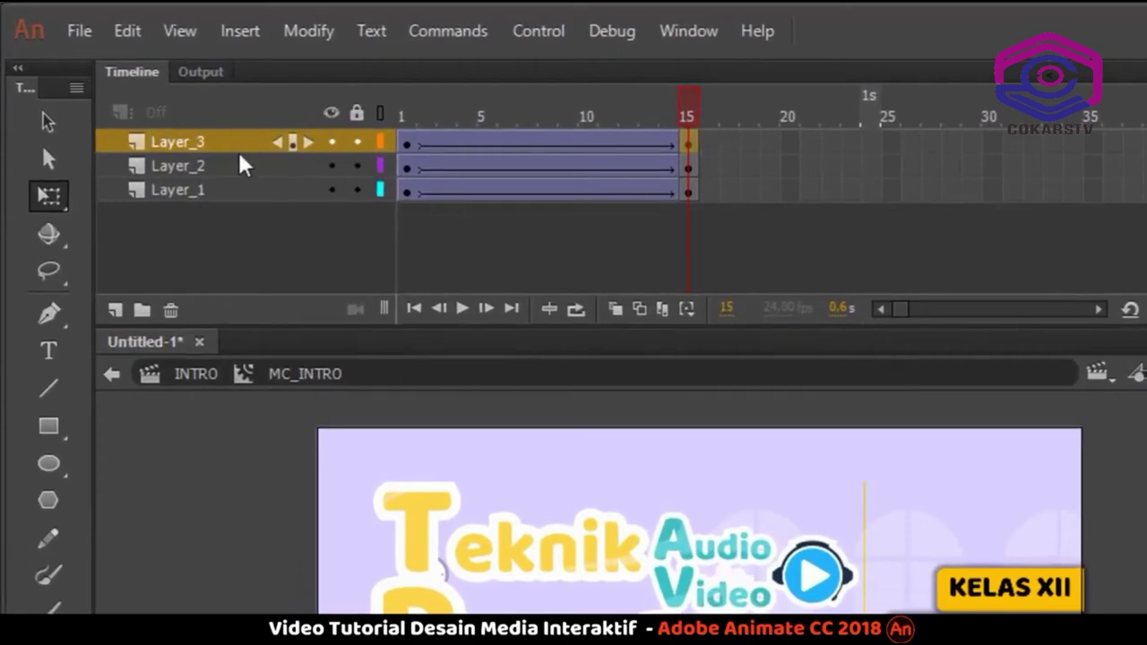
click(201, 177)
click(686, 192)
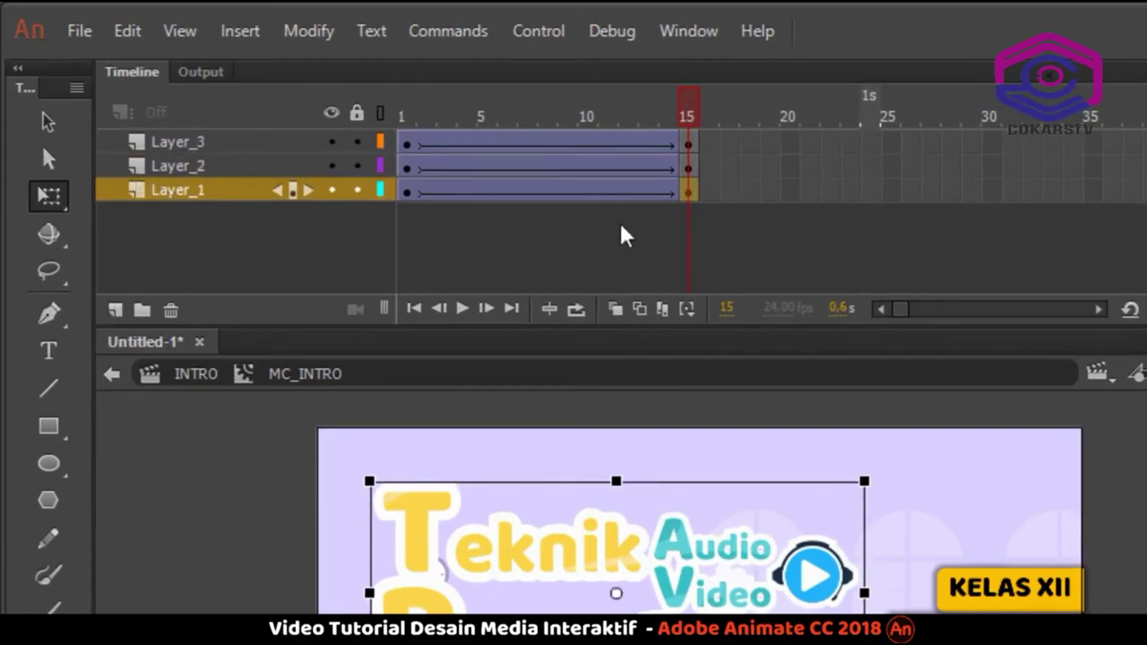
click(687, 193)
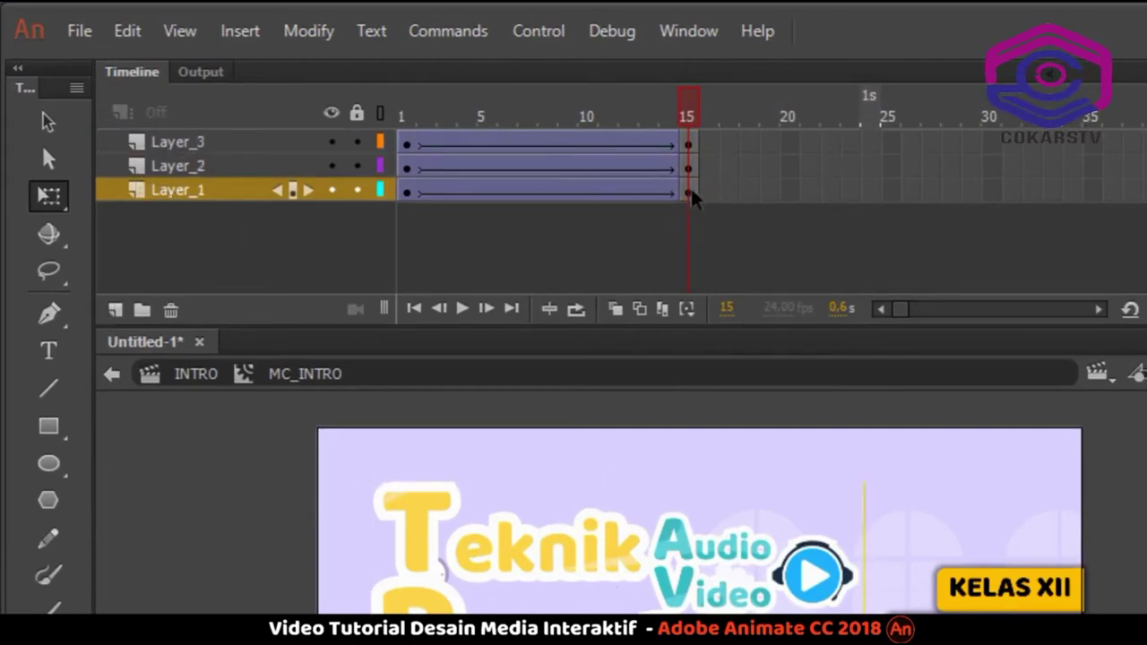
click(690, 193)
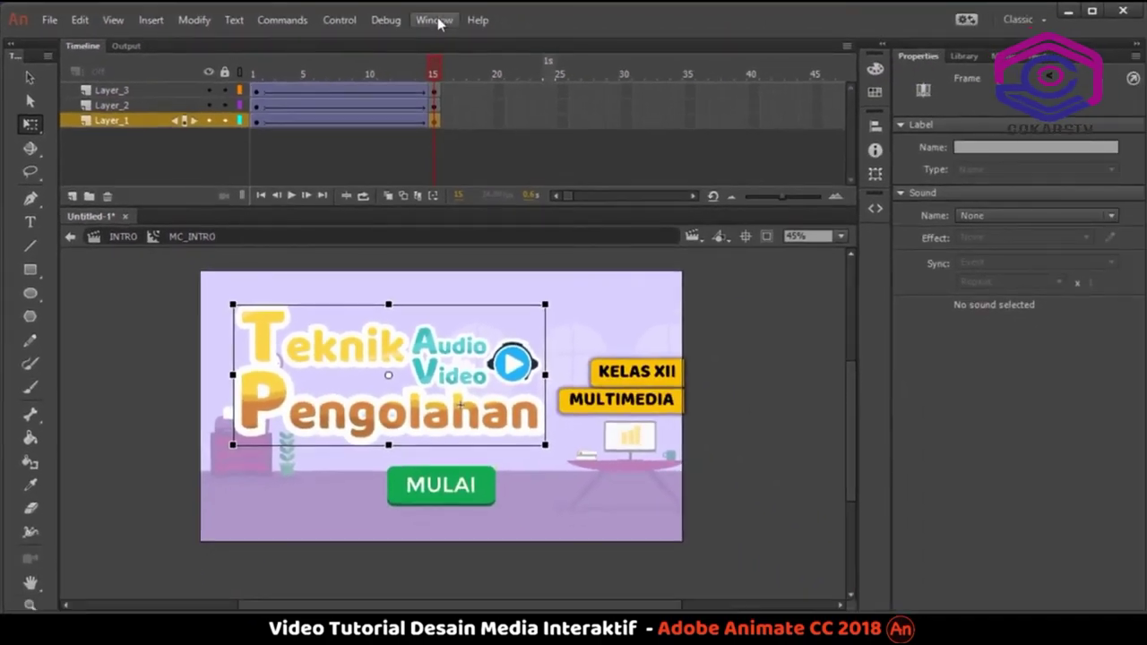
Add the ActionScript Timeline Navigation snippet "Stop at this Frame" at frame 15 of MC_INTRO using Code Snippets
click(434, 20)
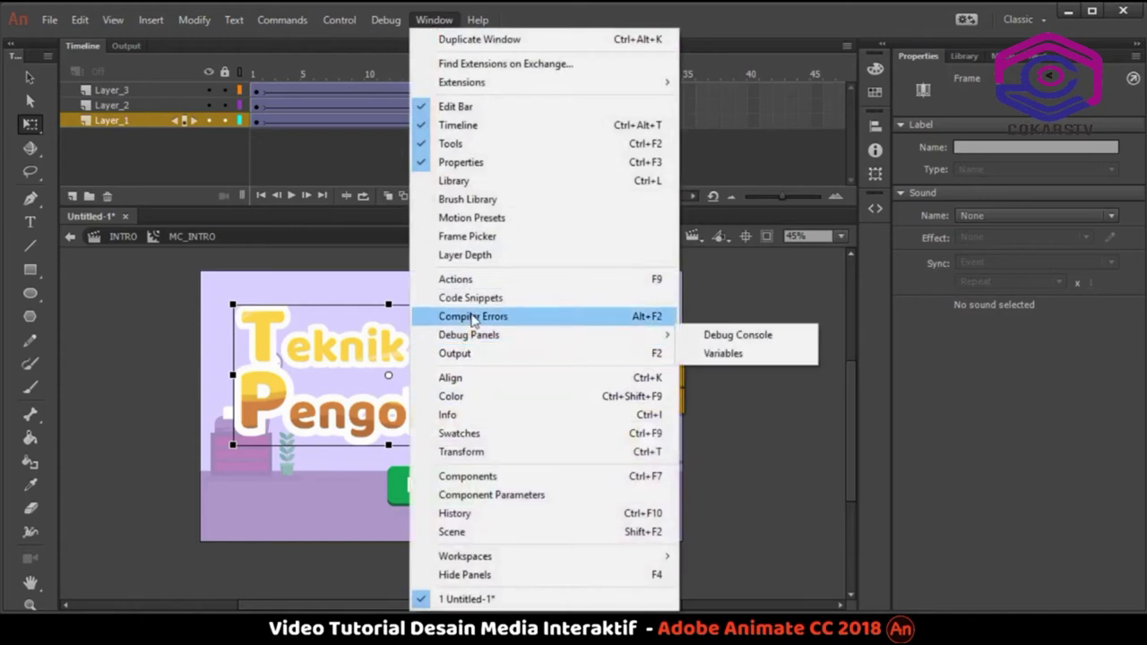
click(473, 301)
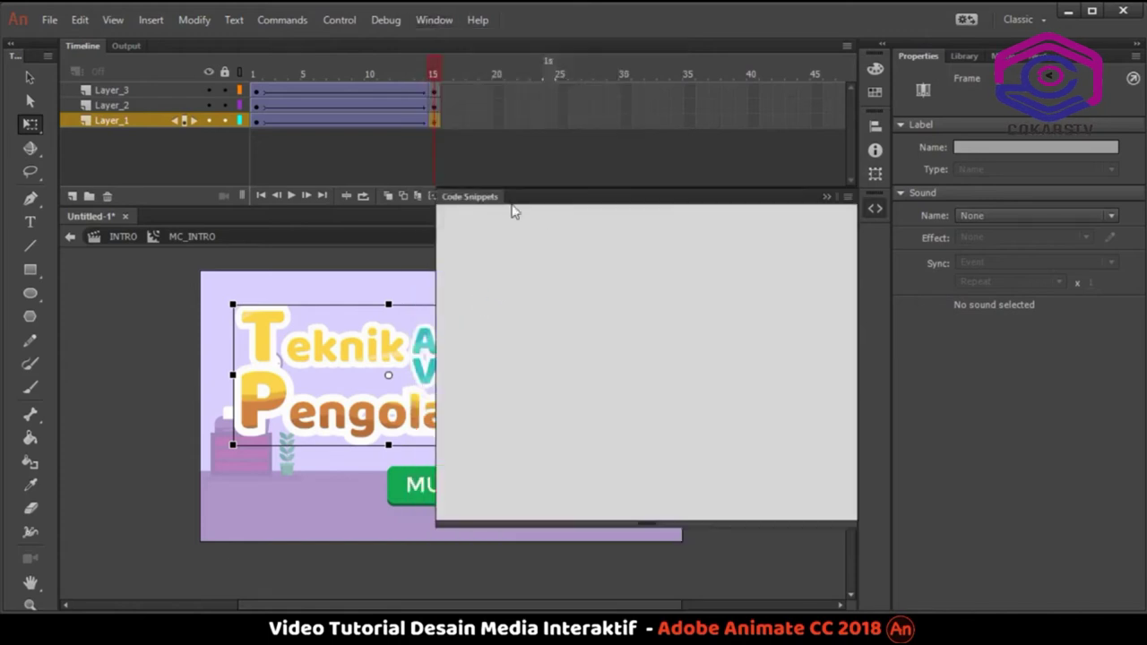
drag(468, 198, 876, 204)
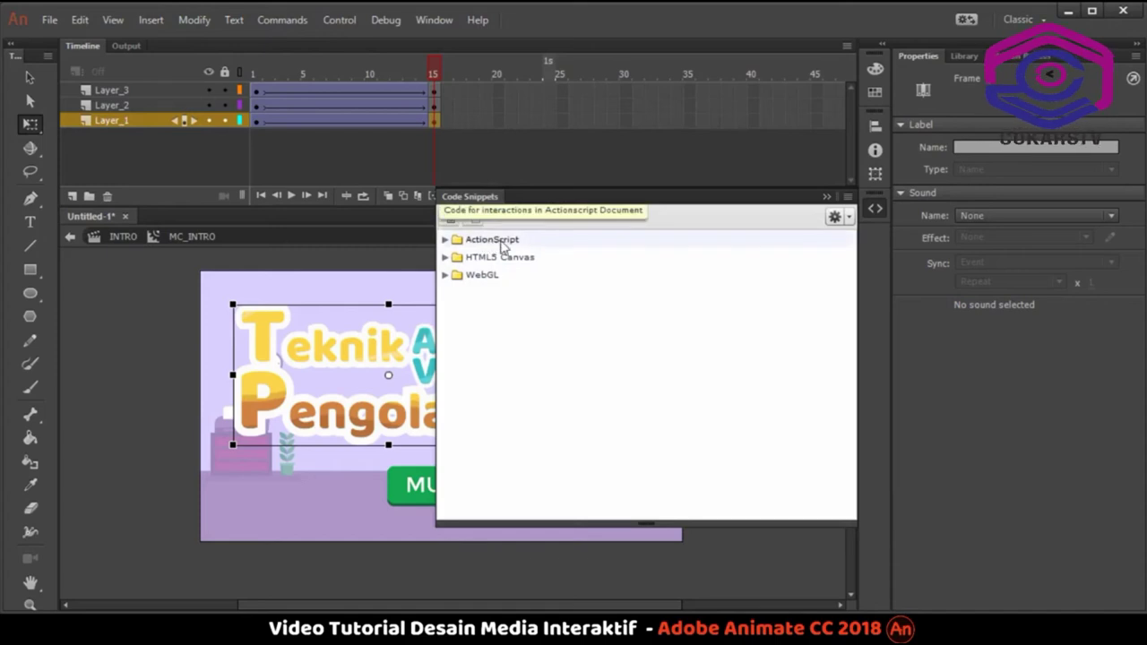
click(445, 242)
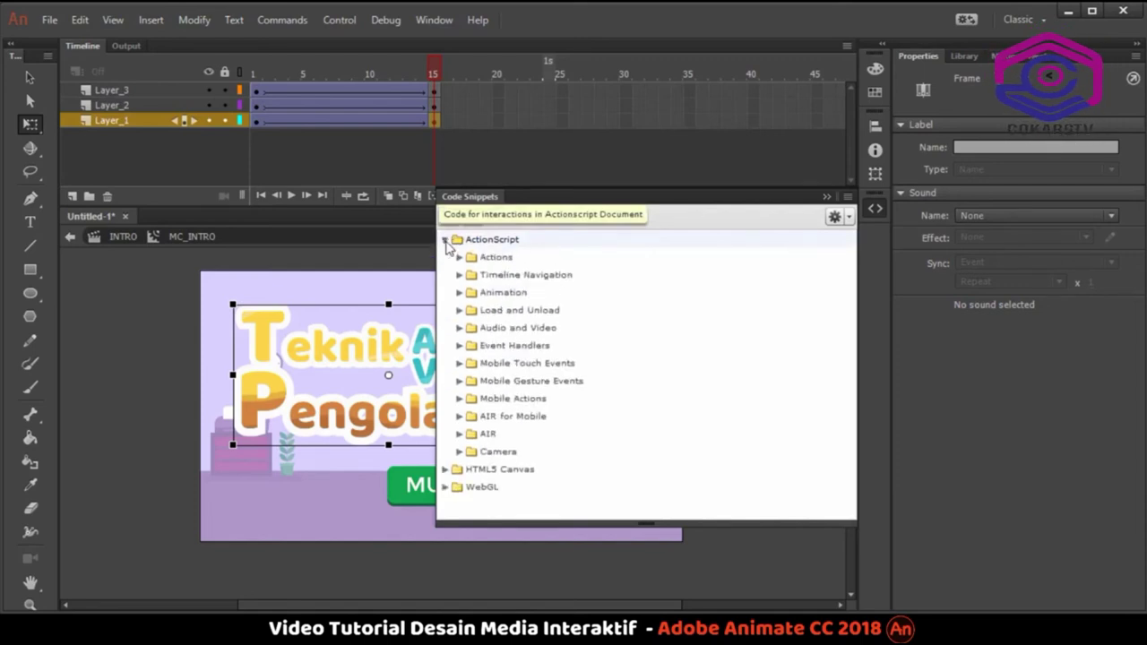
click(444, 242)
click(445, 242)
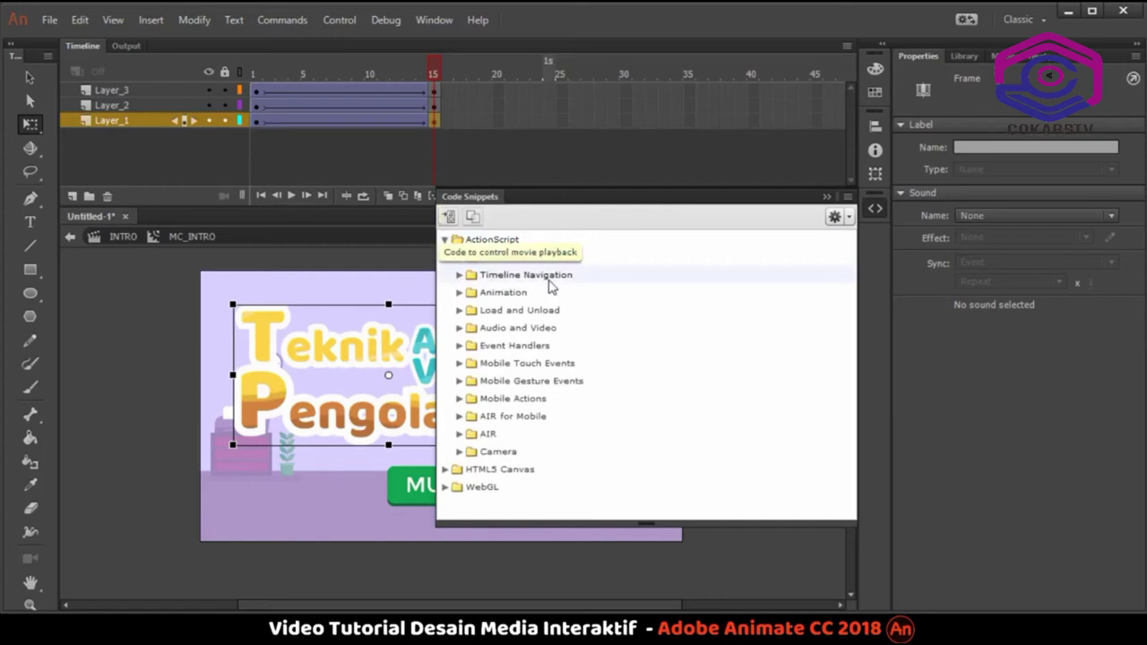
click(459, 274)
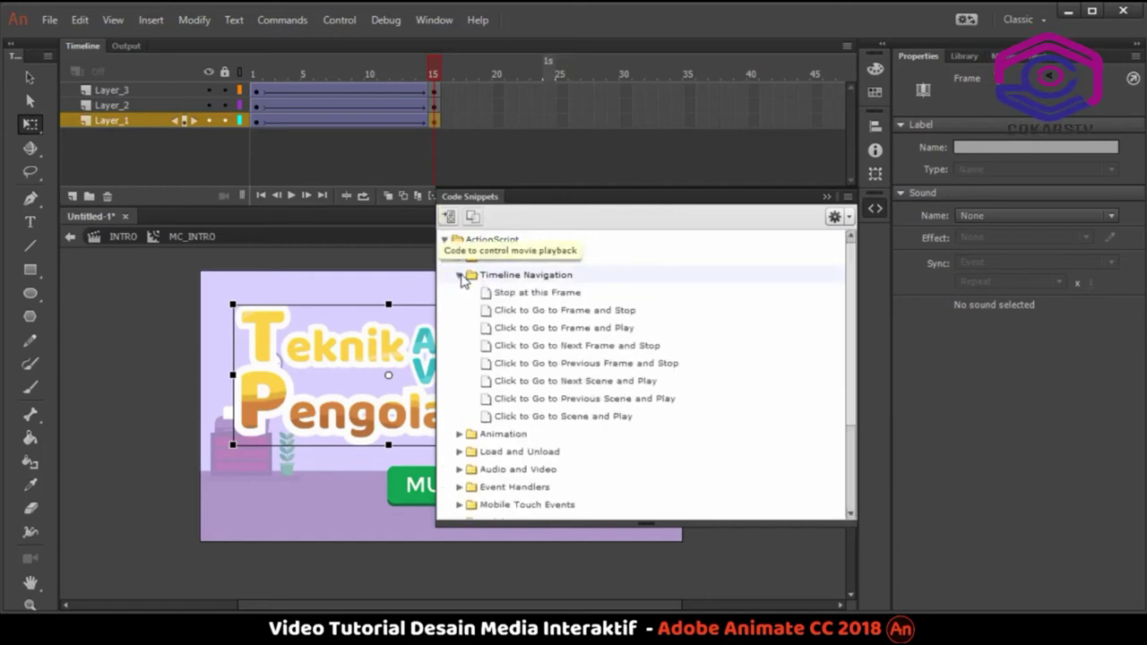
double_click(541, 293)
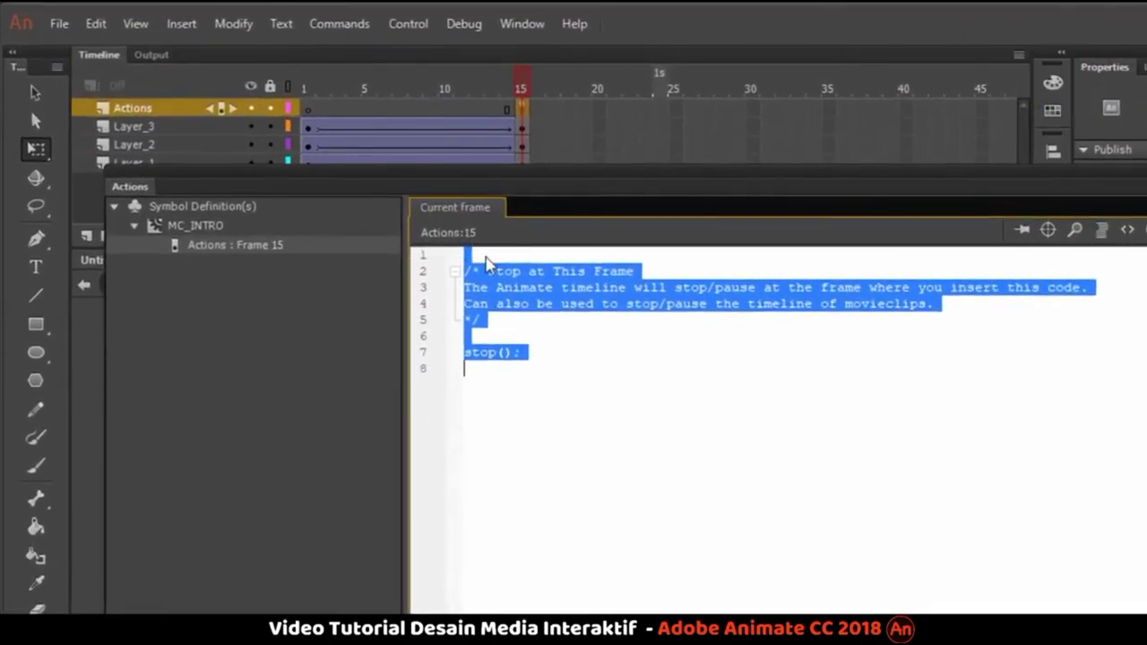
Examine the comment block and the stop(); line in the frame 15 script, and close the code editor
click(522, 352)
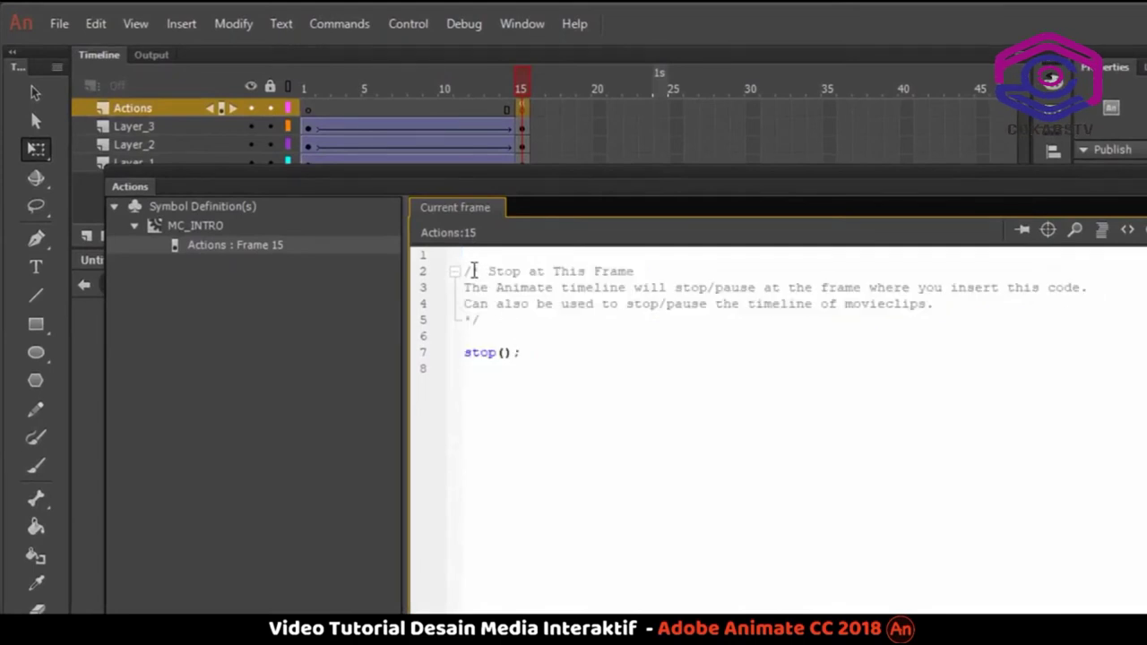
drag(473, 270, 511, 321)
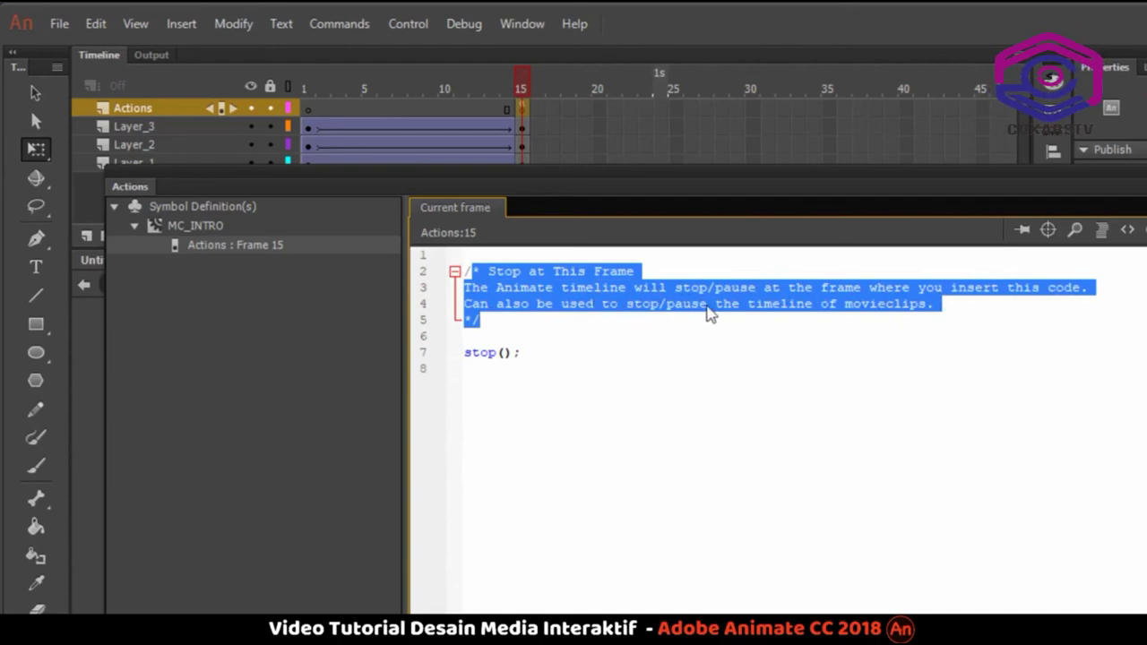
click(932, 305)
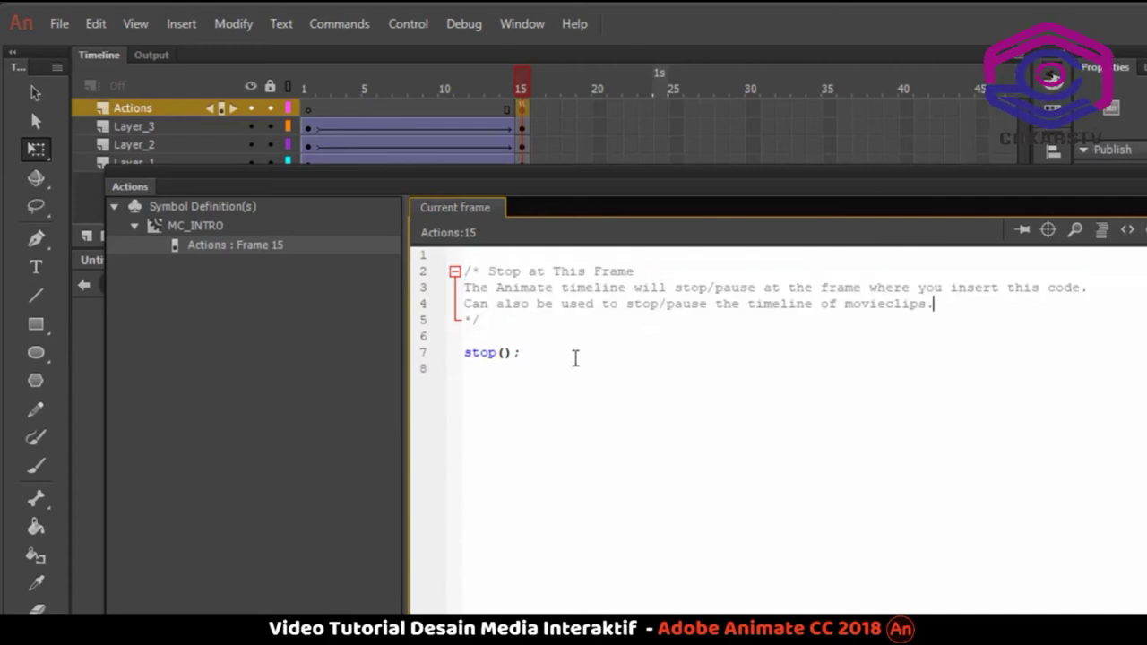
drag(539, 353, 455, 355)
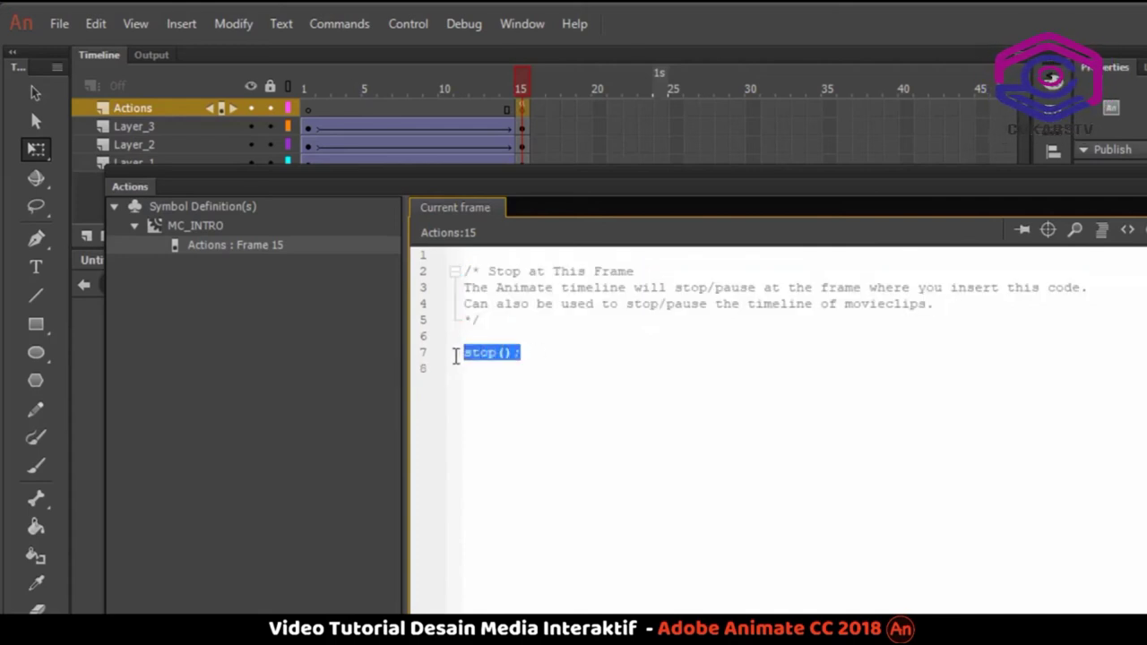
click(479, 357)
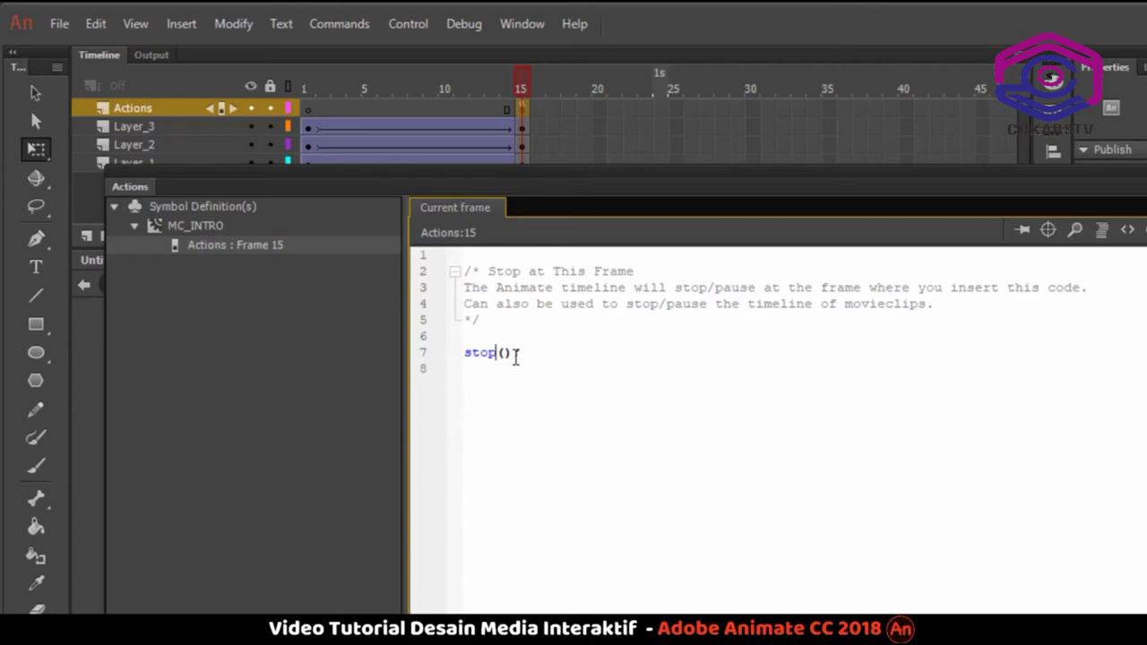
drag(515, 357, 458, 356)
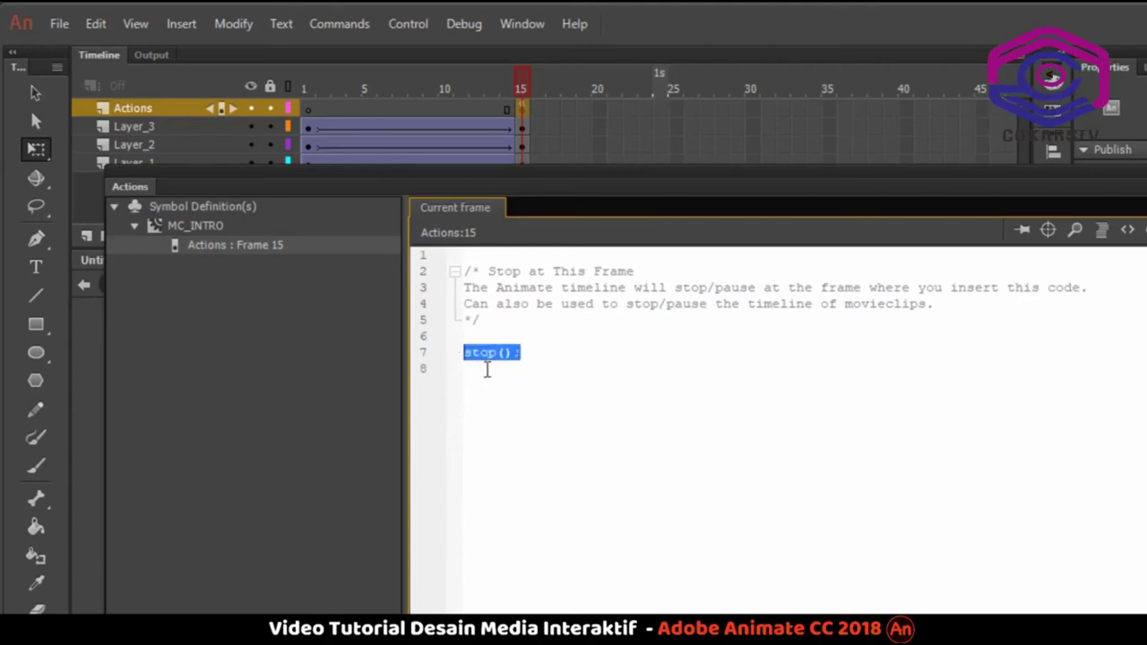
drag(543, 337, 461, 353)
click(533, 356)
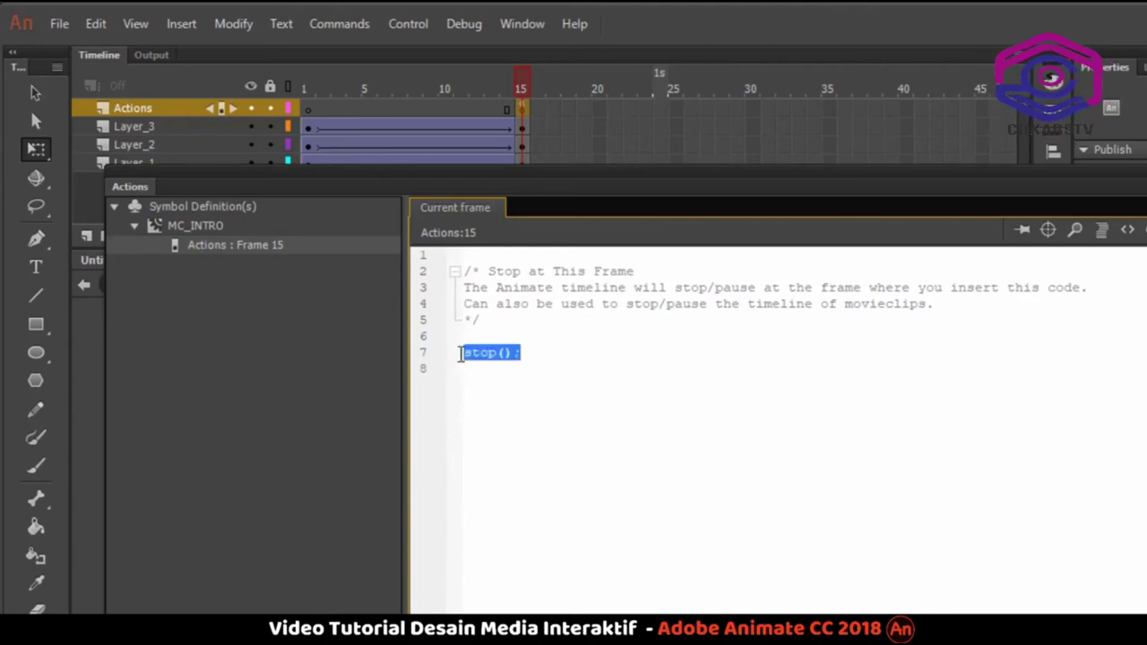
click(512, 355)
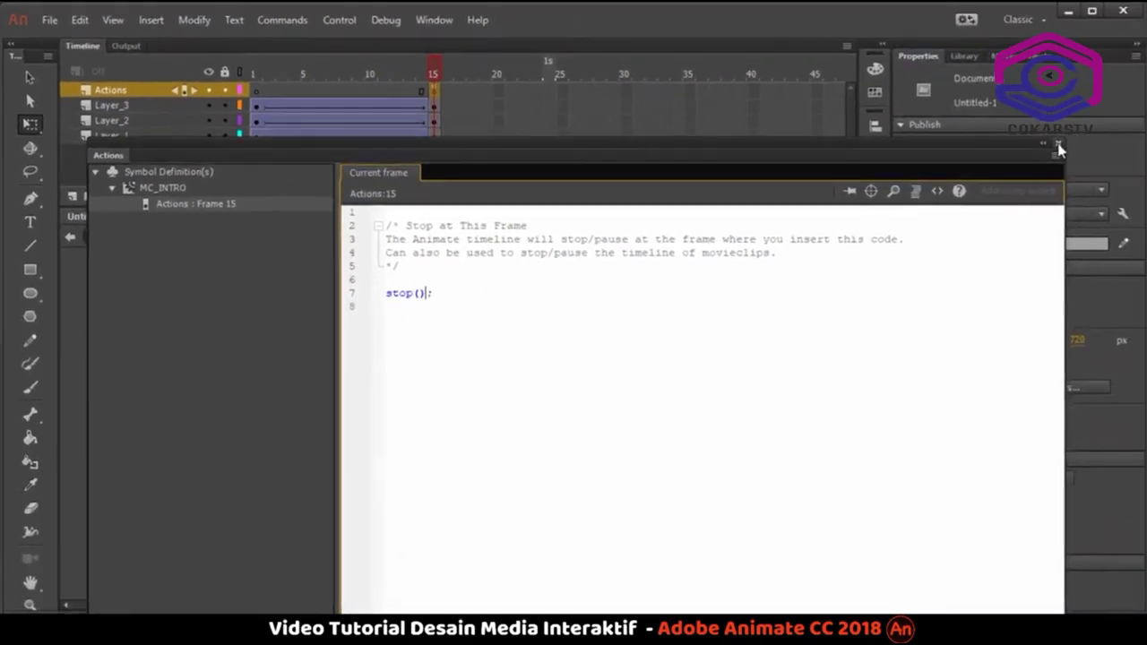
click(1057, 145)
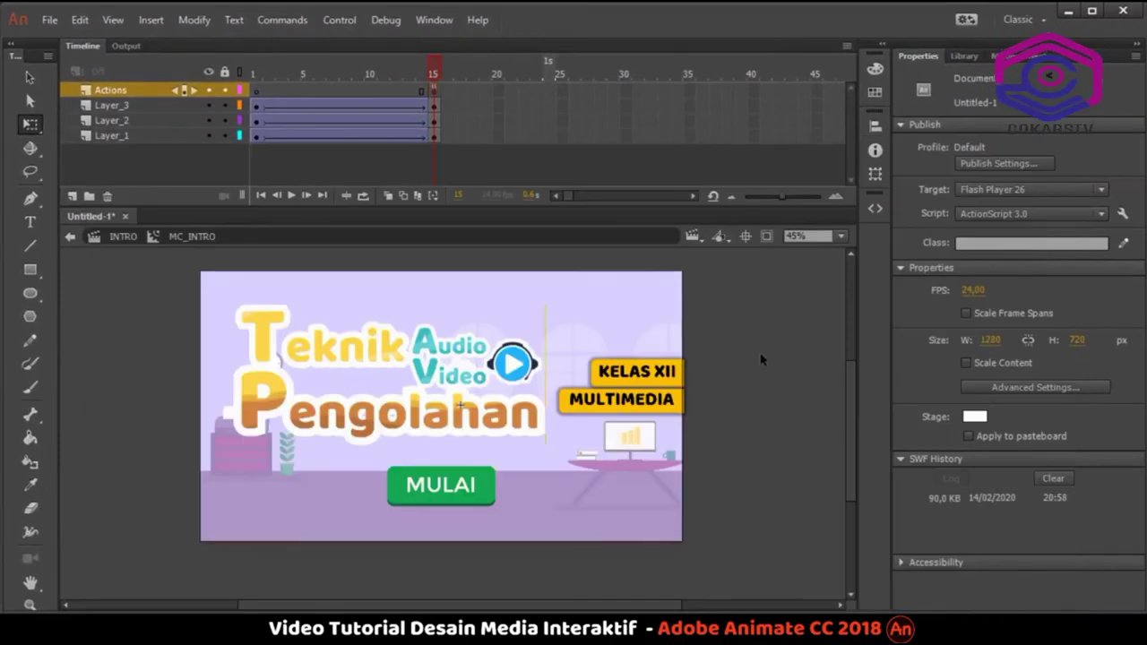
Retest the movie with the stop action on frame 15, and close the preview
key(ctrl+Return)
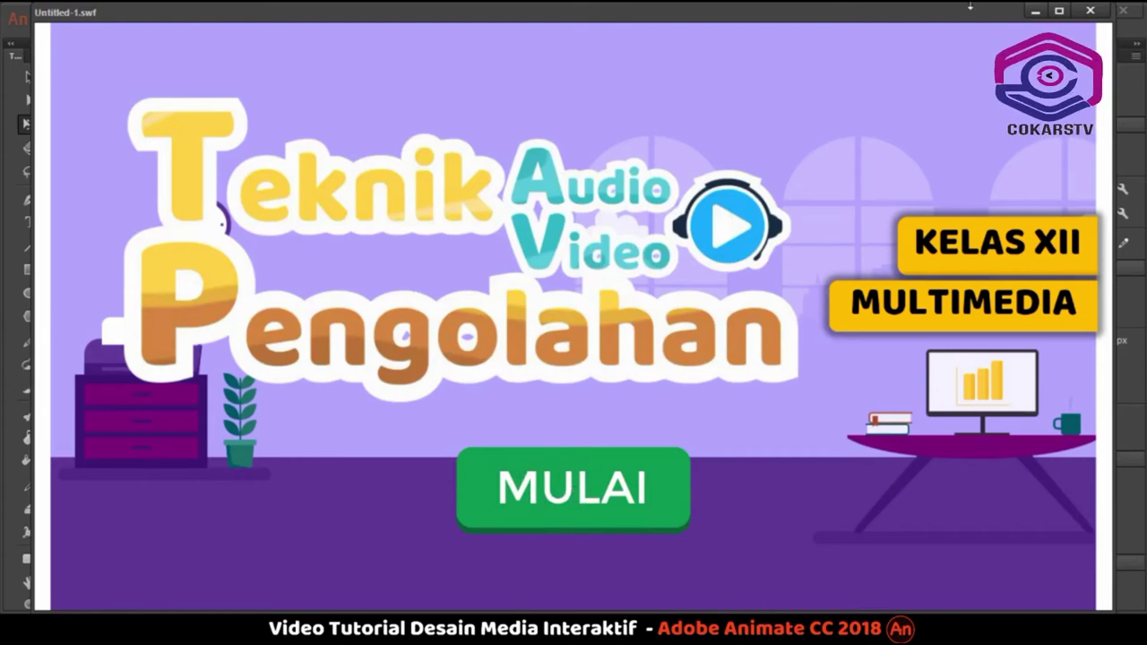
click(1092, 11)
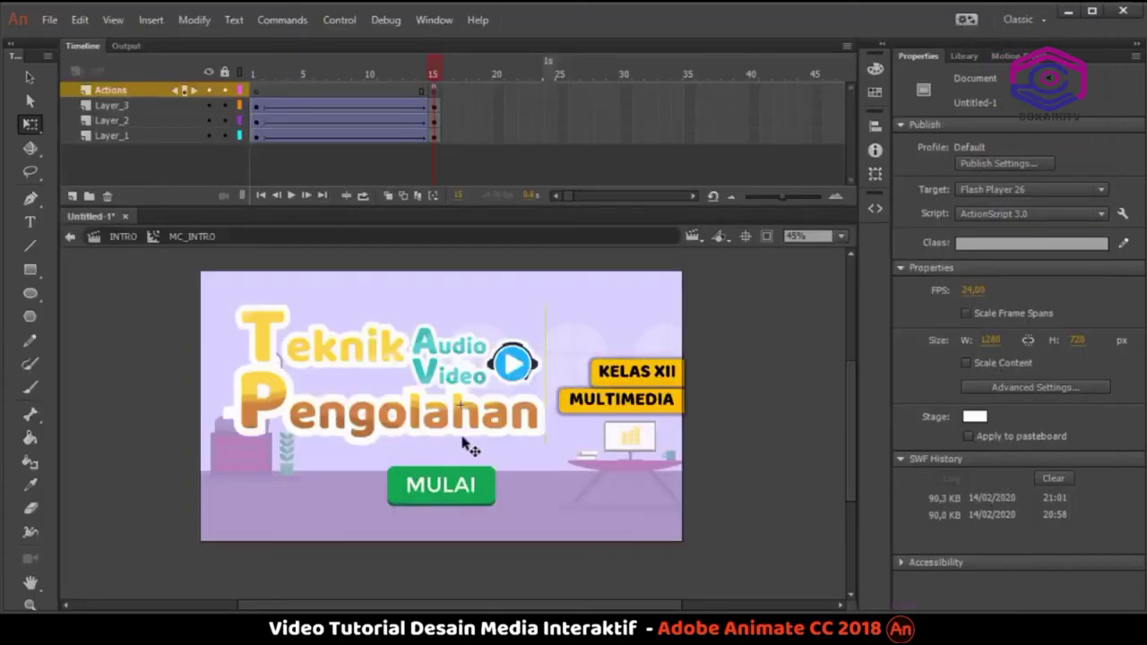
Open the mulai button symbol inside MC_INTRO for editing and insert keyframes in its Over and Down states
click(444, 482)
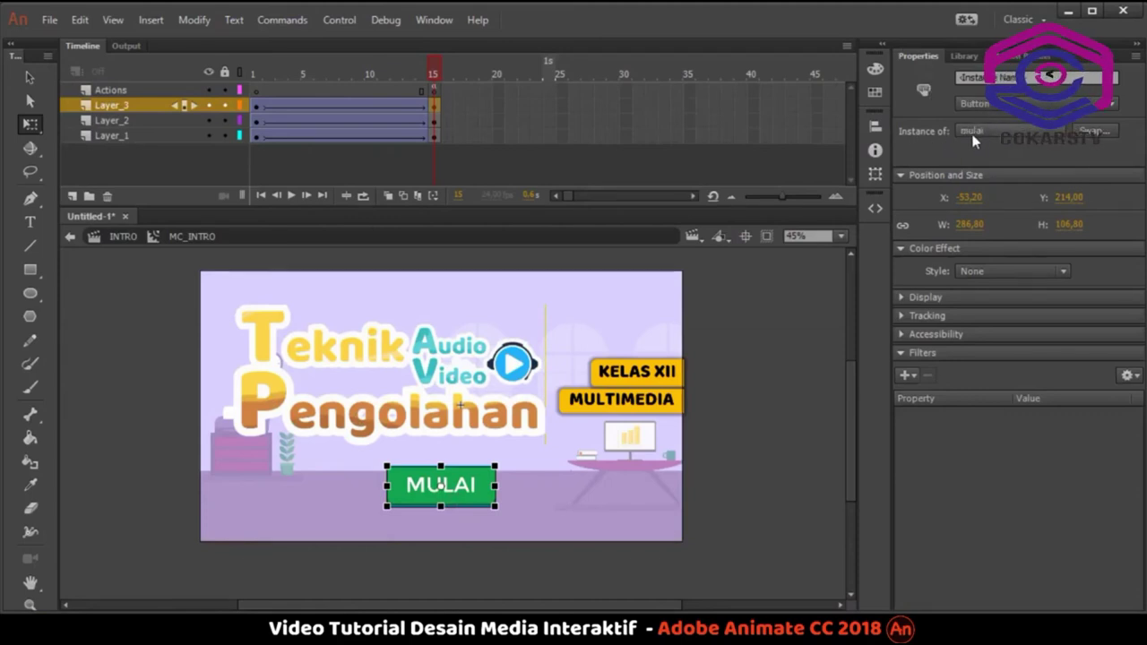
double_click(463, 491)
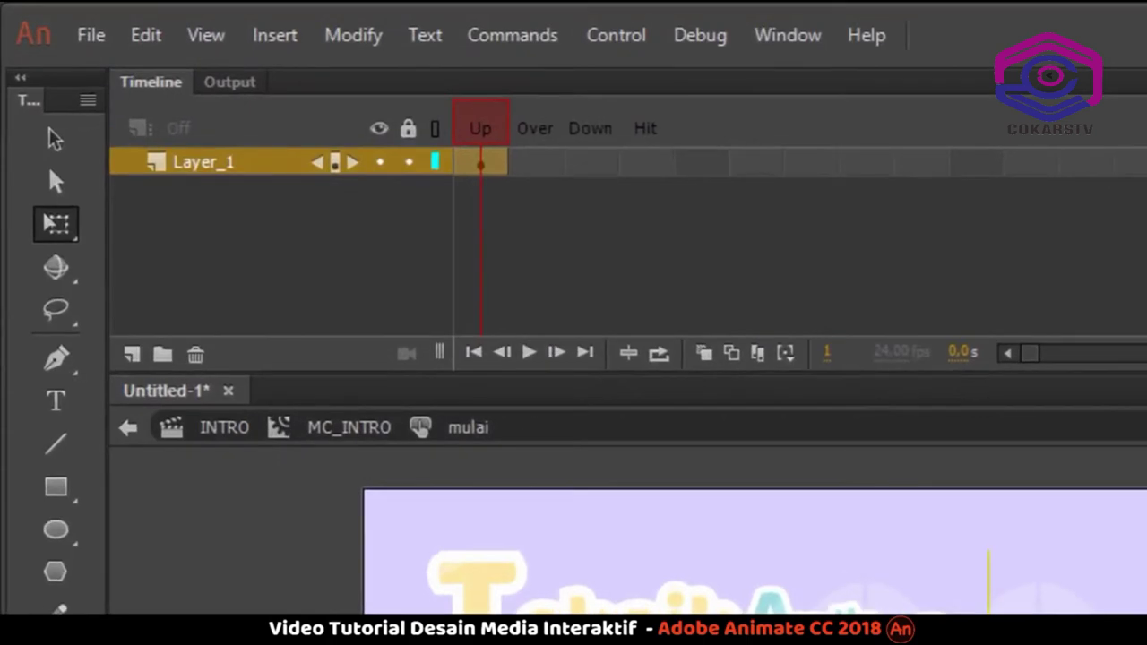
click(534, 163)
right_click(536, 166)
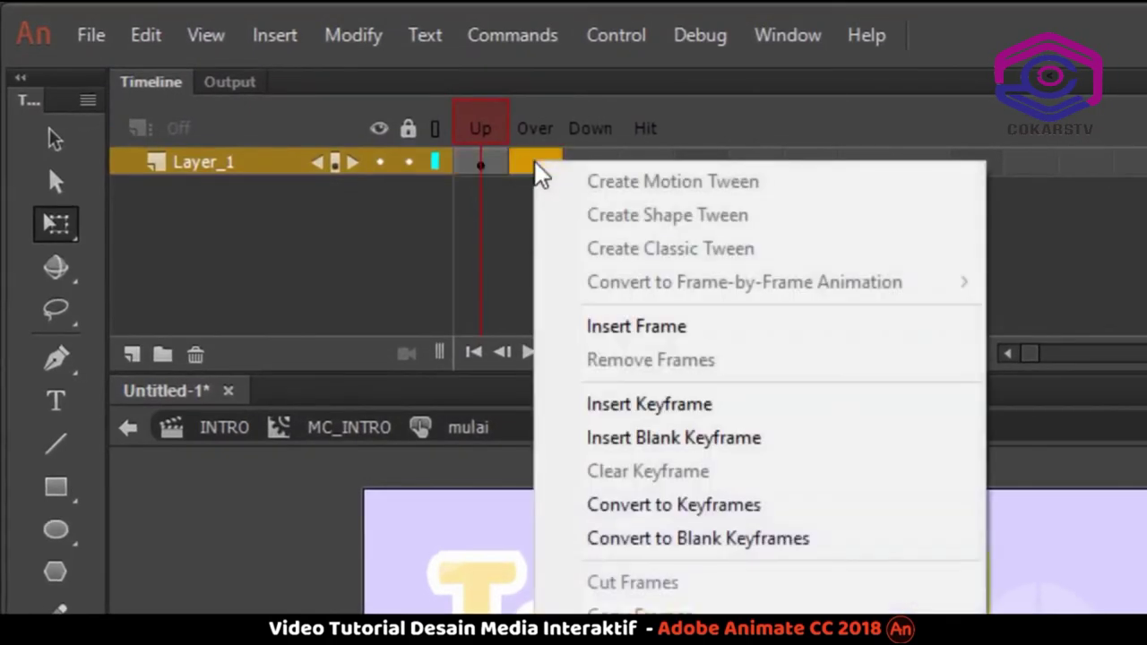
right_click(529, 161)
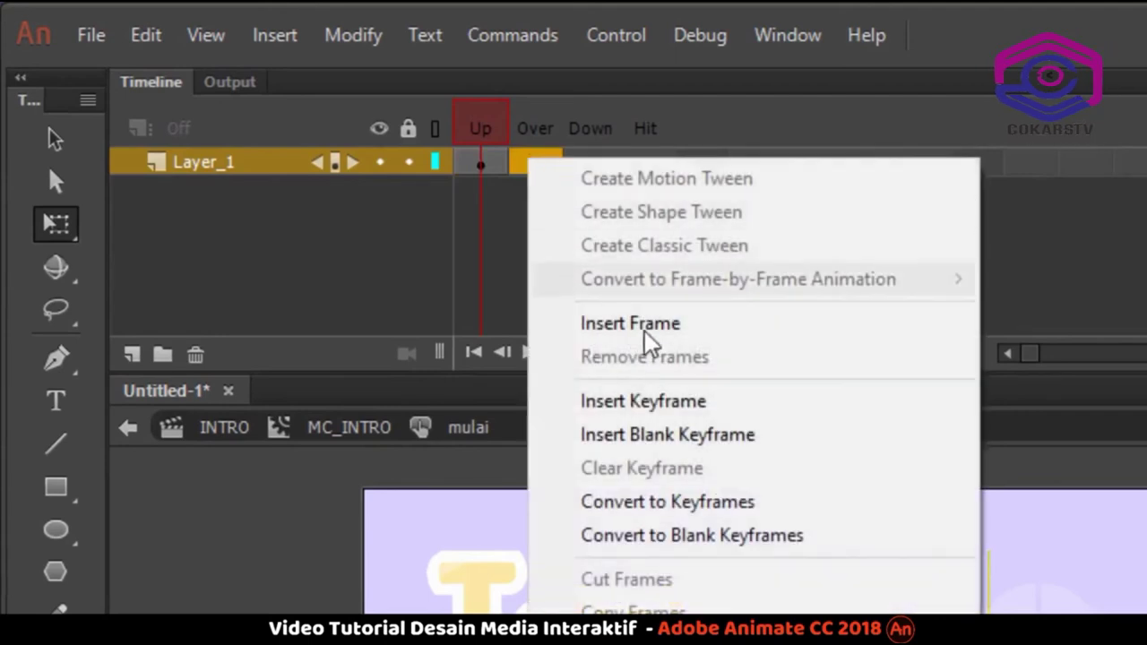
click(670, 405)
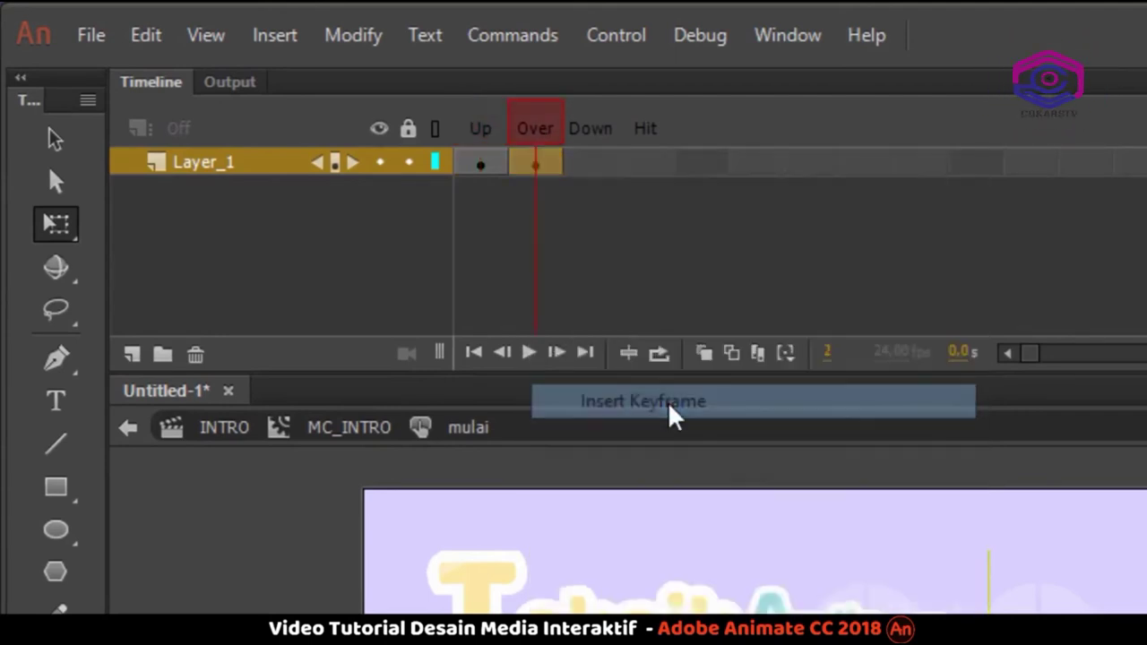
right_click(600, 176)
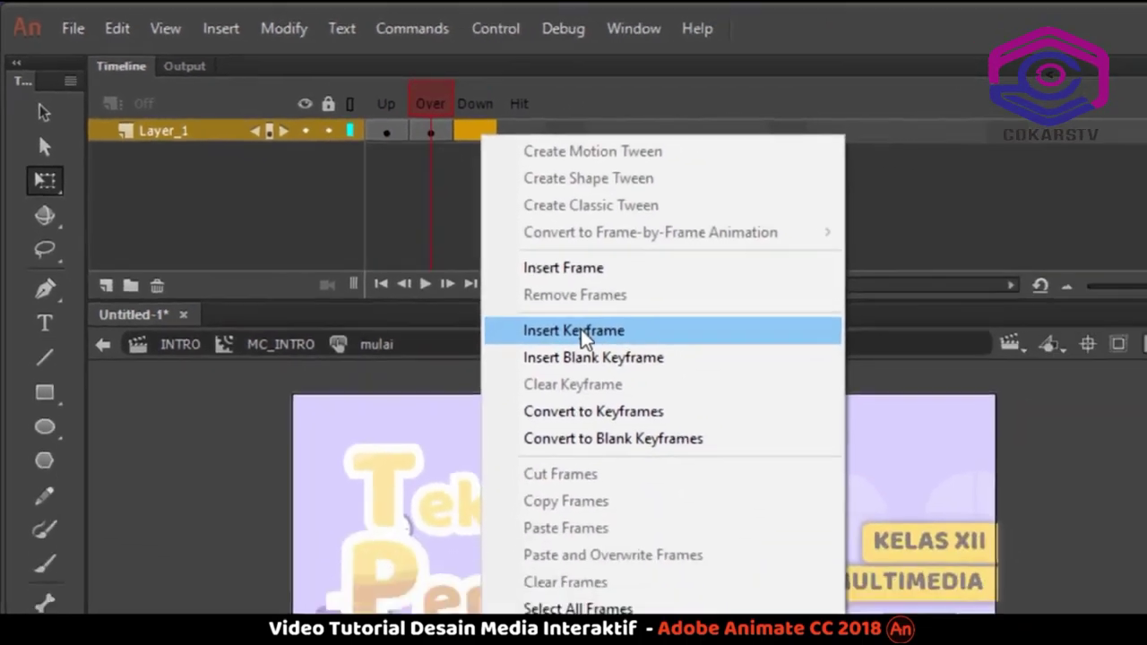
click(716, 406)
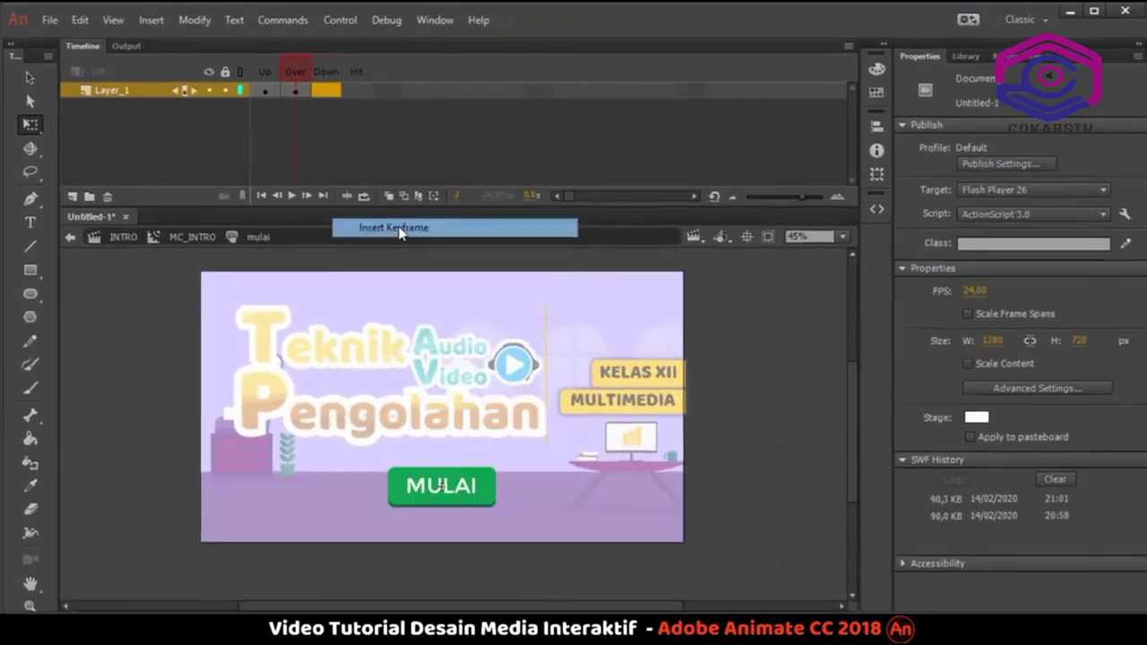
Enlarge the MULAI image in the Over state about its centre to about 354 by 132 px, and go to the Down keyframe
click(302, 91)
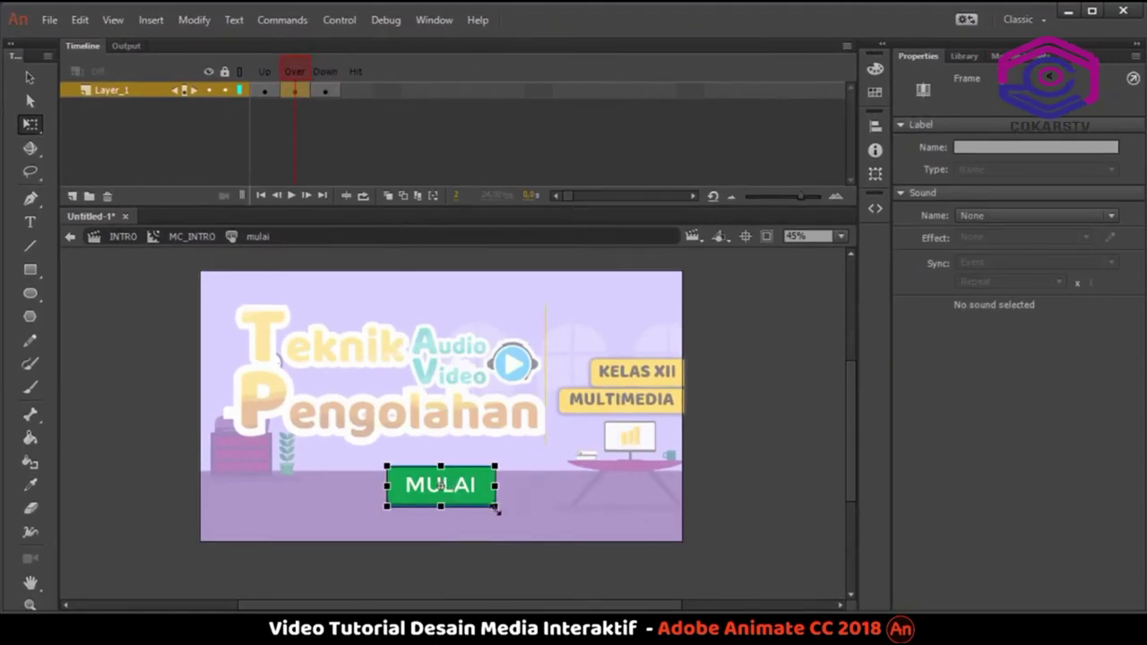
mouse_move(502, 512)
mouse_down()
mouse_move(522, 523)
mouse_move(494, 513)
mouse_move(507, 522)
mouse_up()
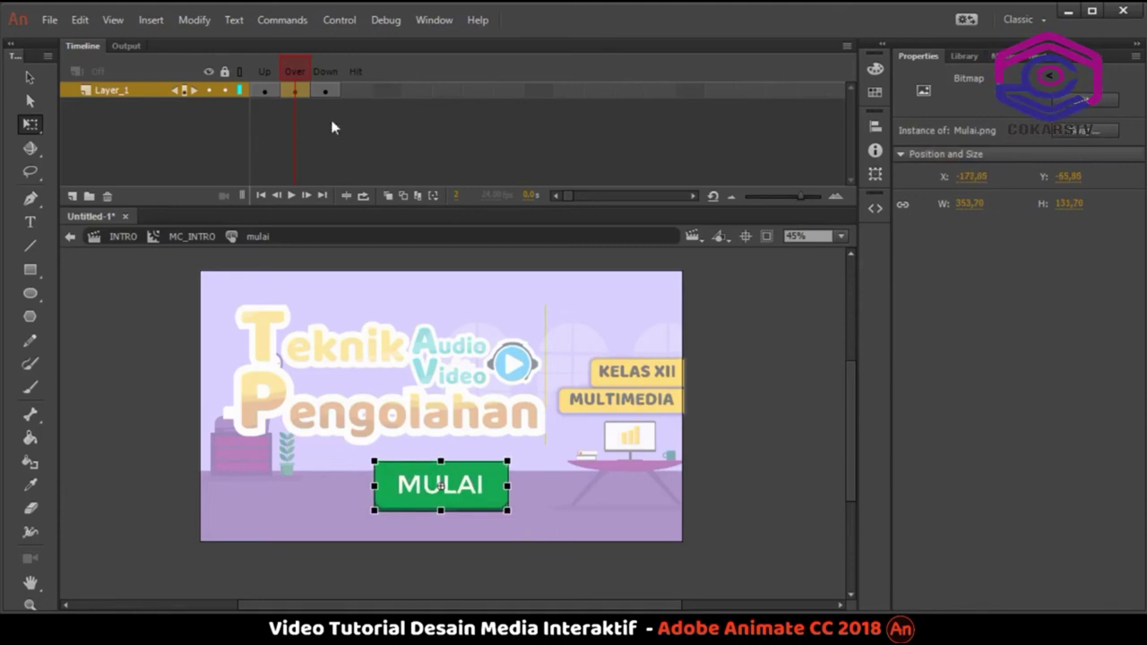
click(328, 92)
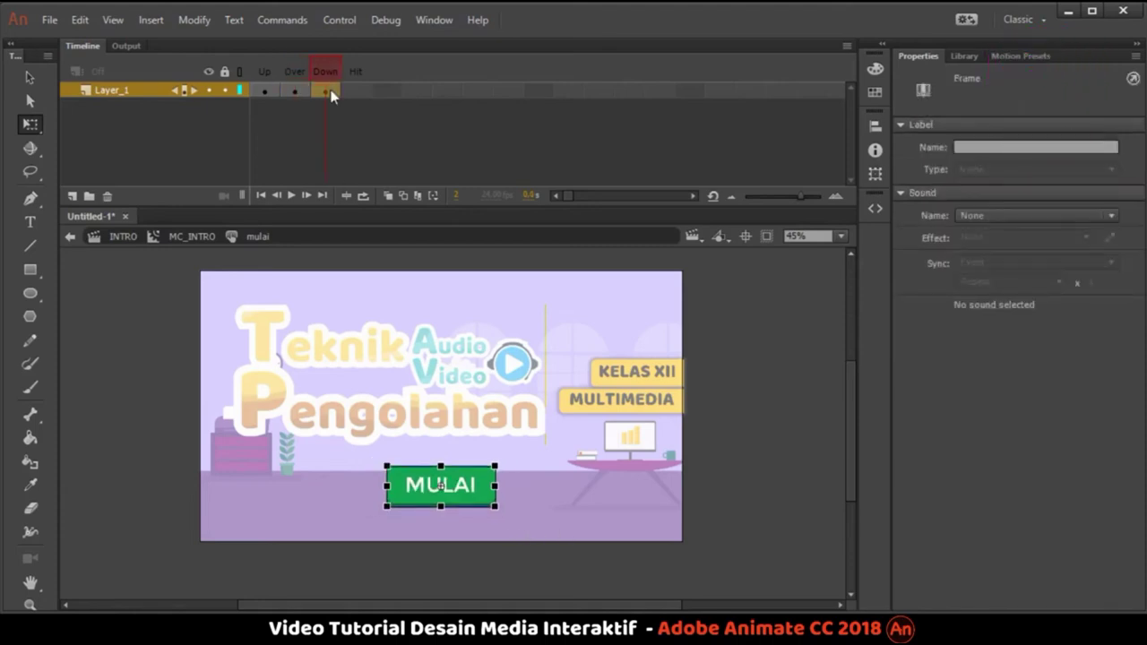